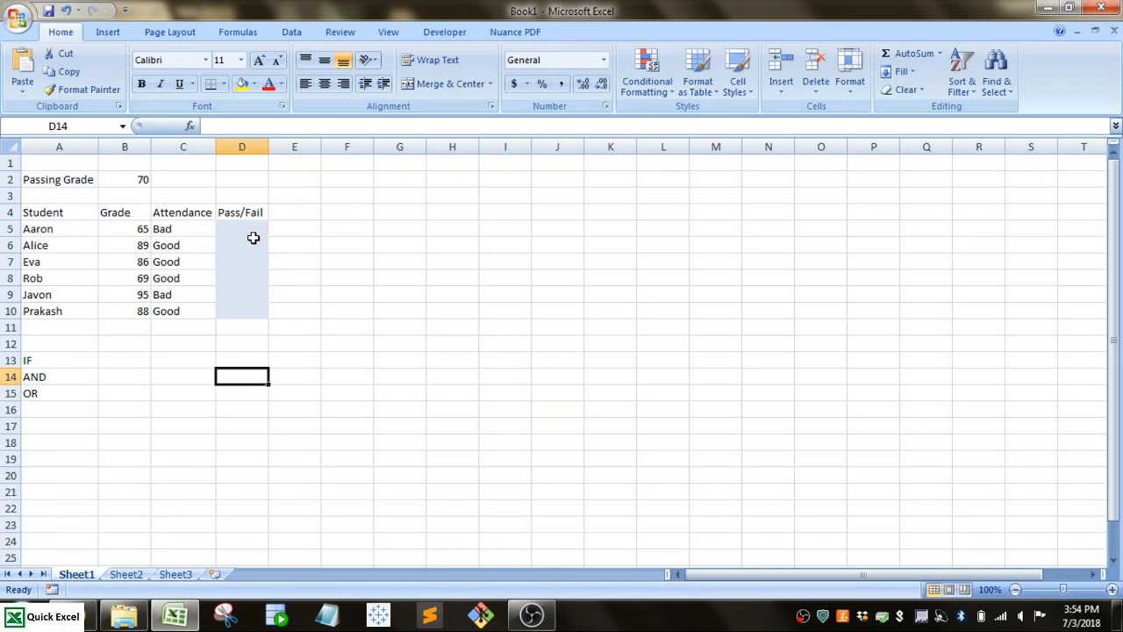
Start an IF formula in D5 with the logical test B5>=$B$2, using an absolute reference to the passing grade.
left_click(246, 236)
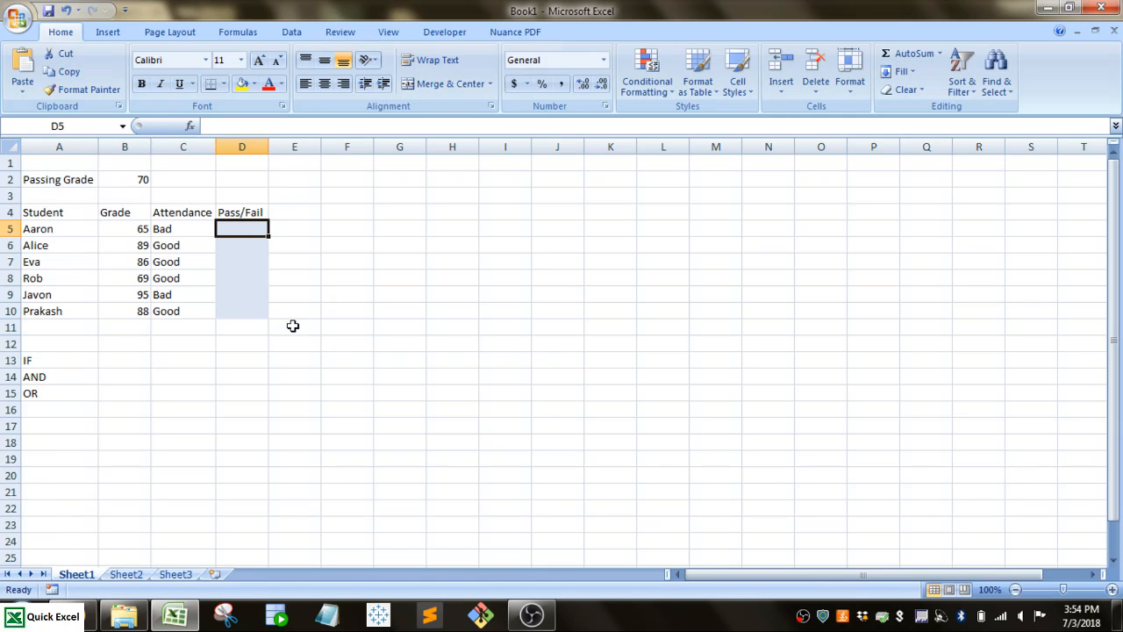
type("=i")
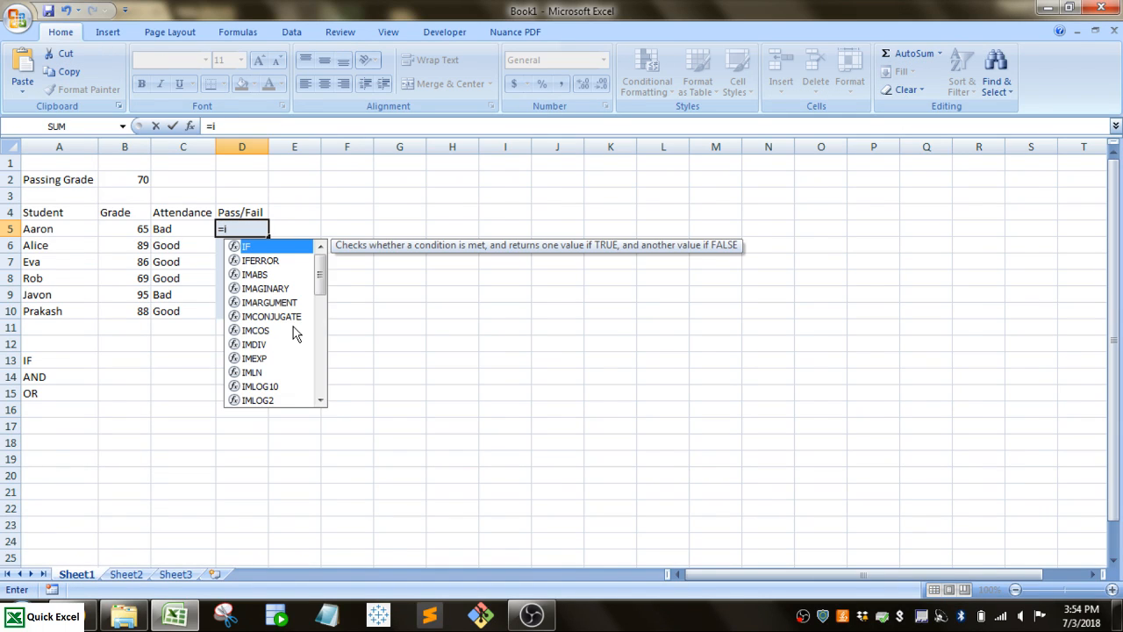
type("f(")
key("BackSpace")
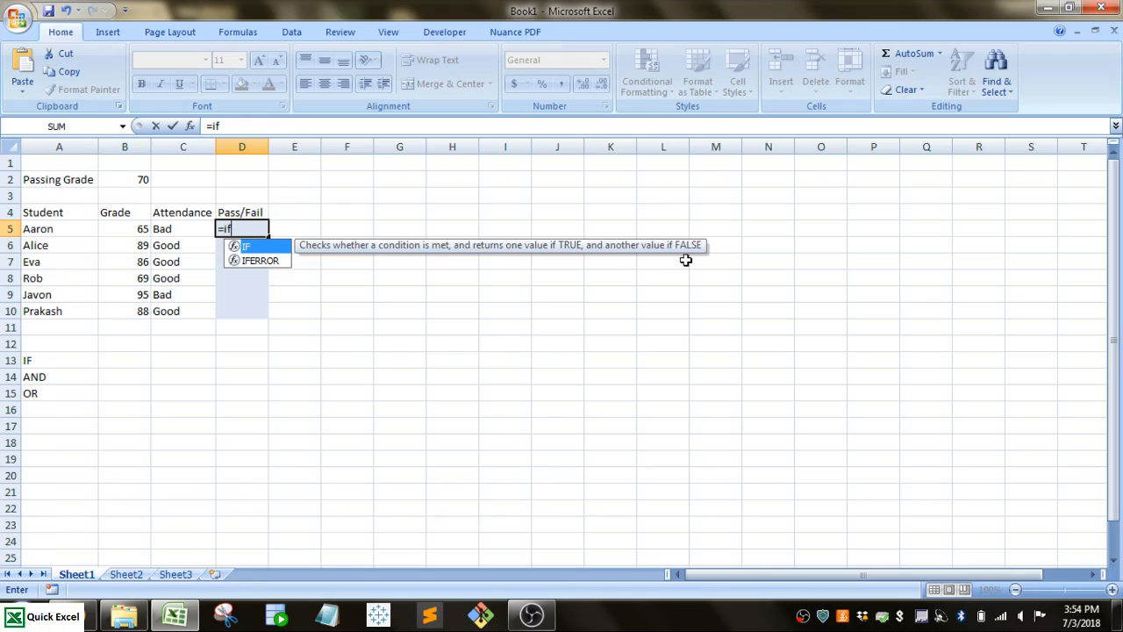
type("(")
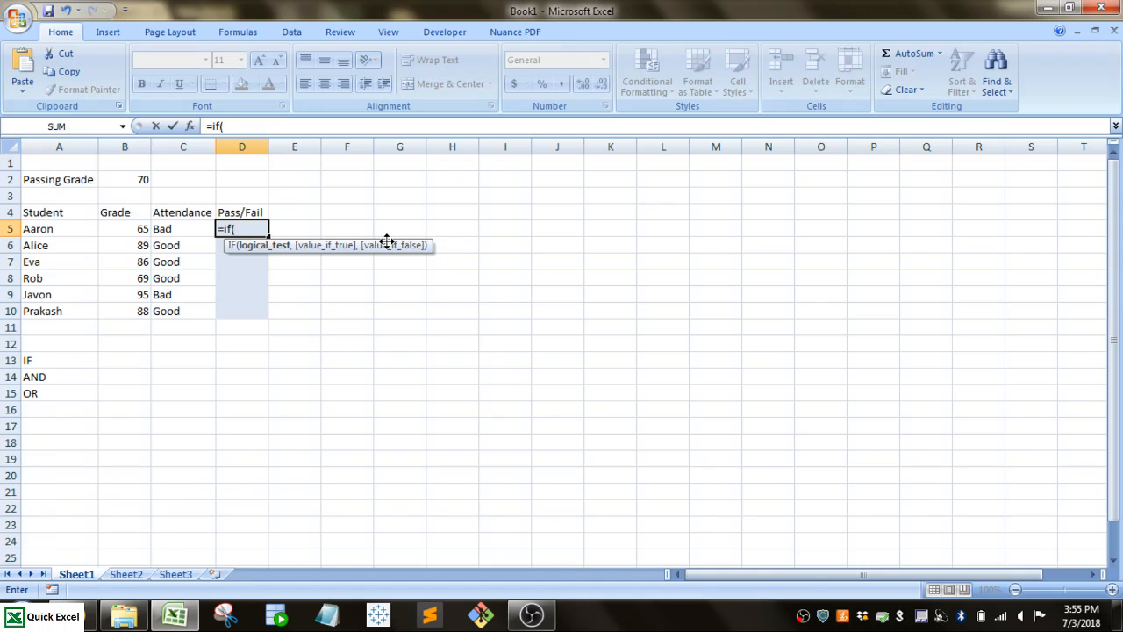
left_click(119, 229)
type(">=")
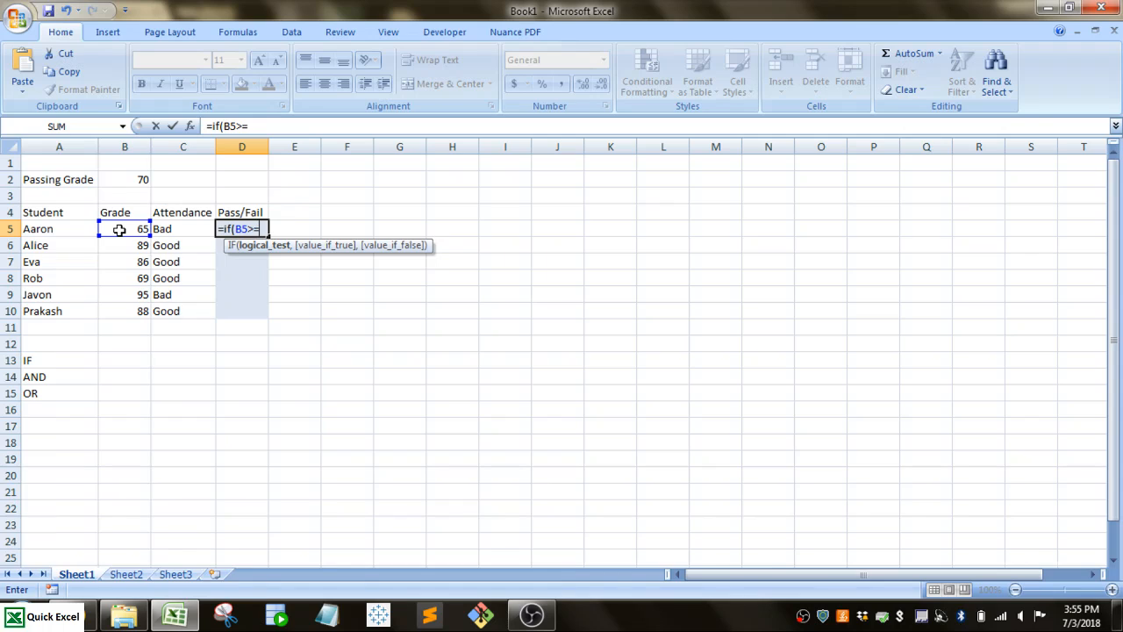
left_click(124, 180)
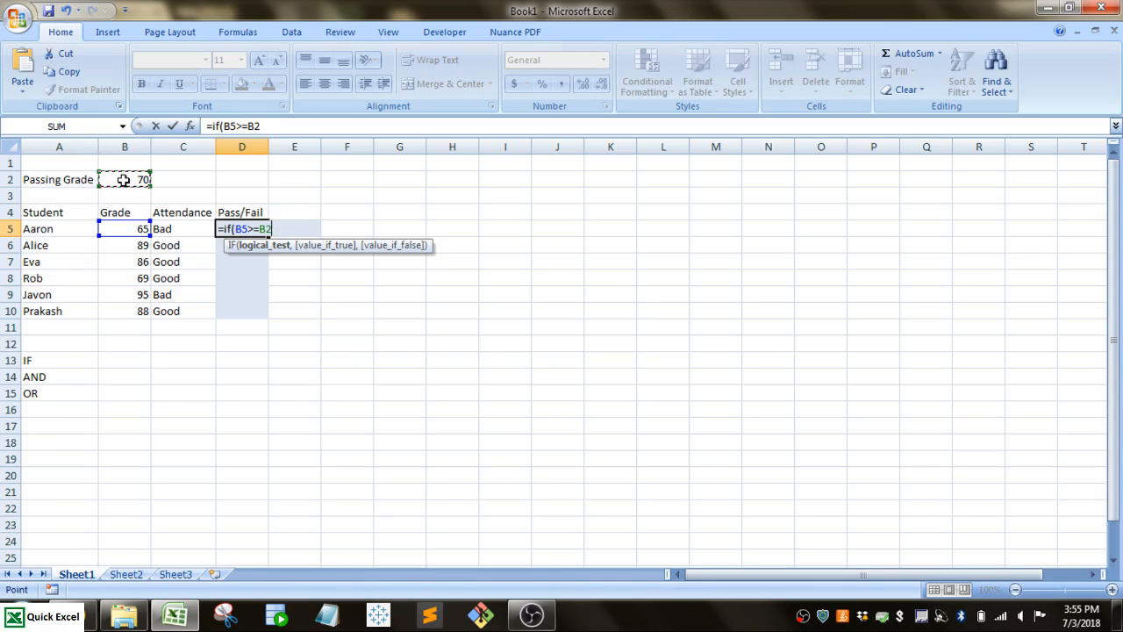
key("F4")
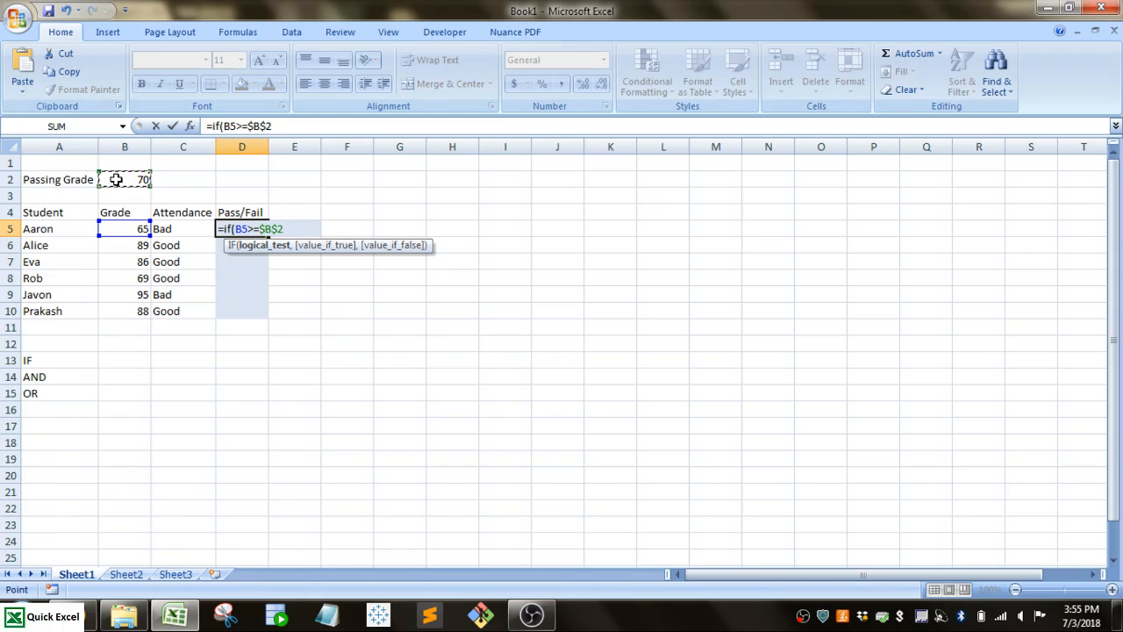
type(",")
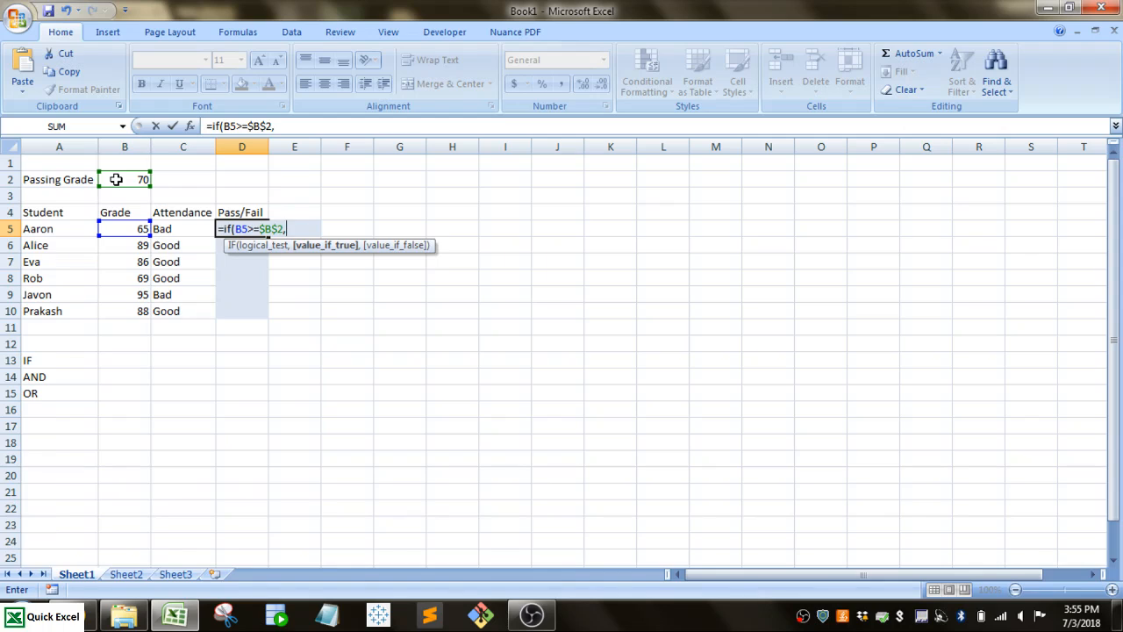
type("\"Pass")
Complete the D5 formula to return "Pass" when true and "Fail" when false, and fill it down through D10.
type("\",")
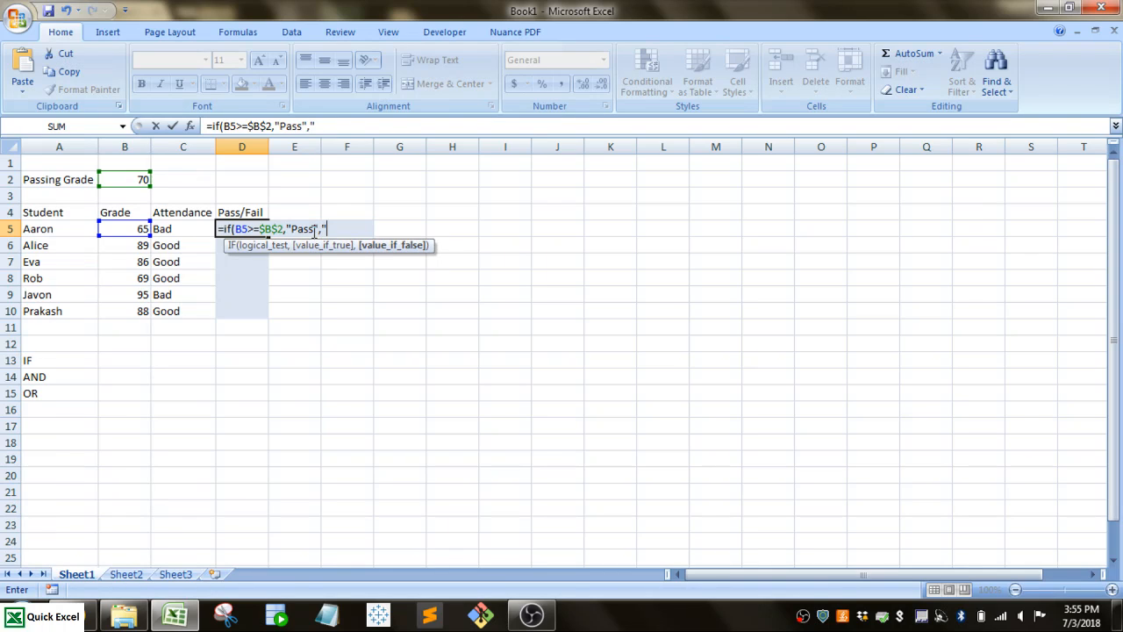
type("\"Fail")
key("Return")
left_click(254, 229)
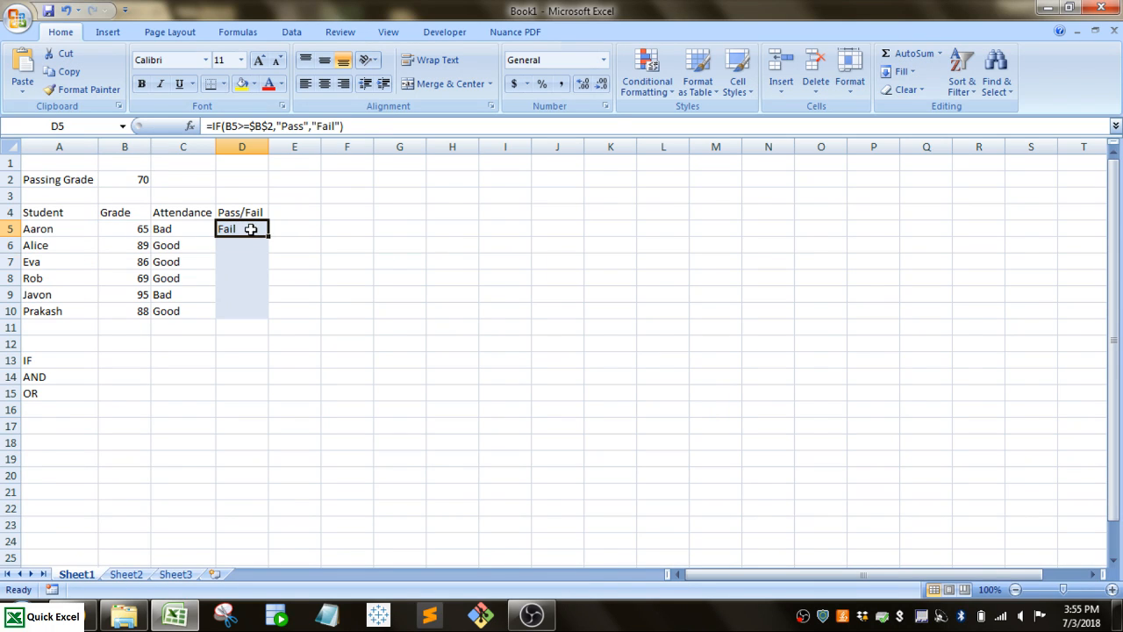
left_click_drag(269, 237, 261, 314)
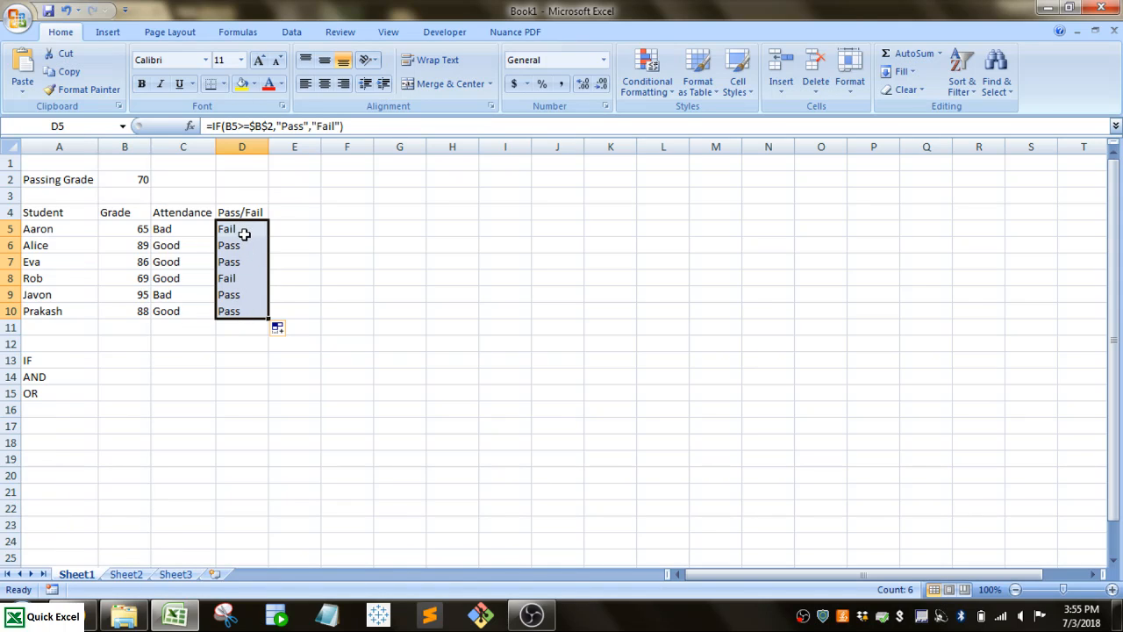
Clear the formulas in D5:D10 and start a new IF formula in D5 with a nested AND function.
key("Delete")
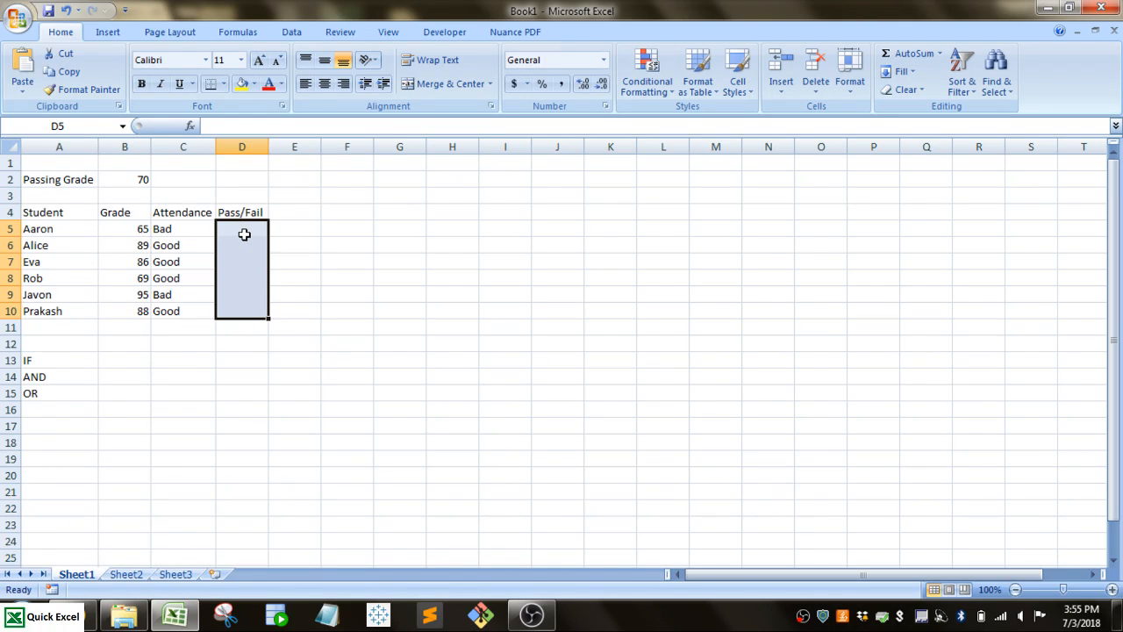
left_click(193, 278)
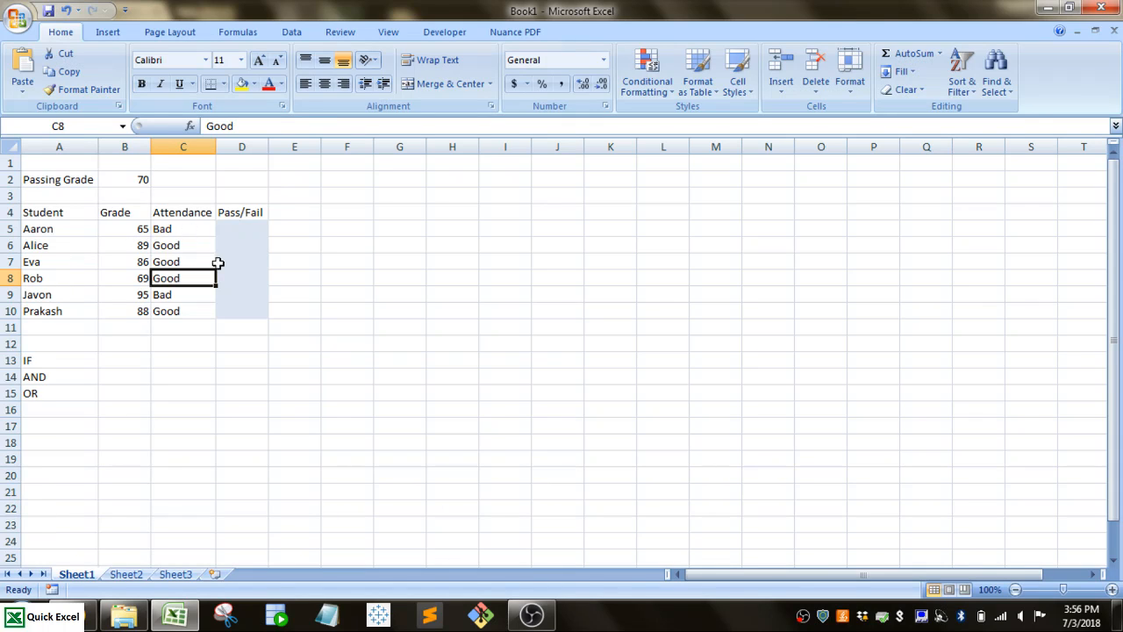
left_click(238, 232)
type("=")
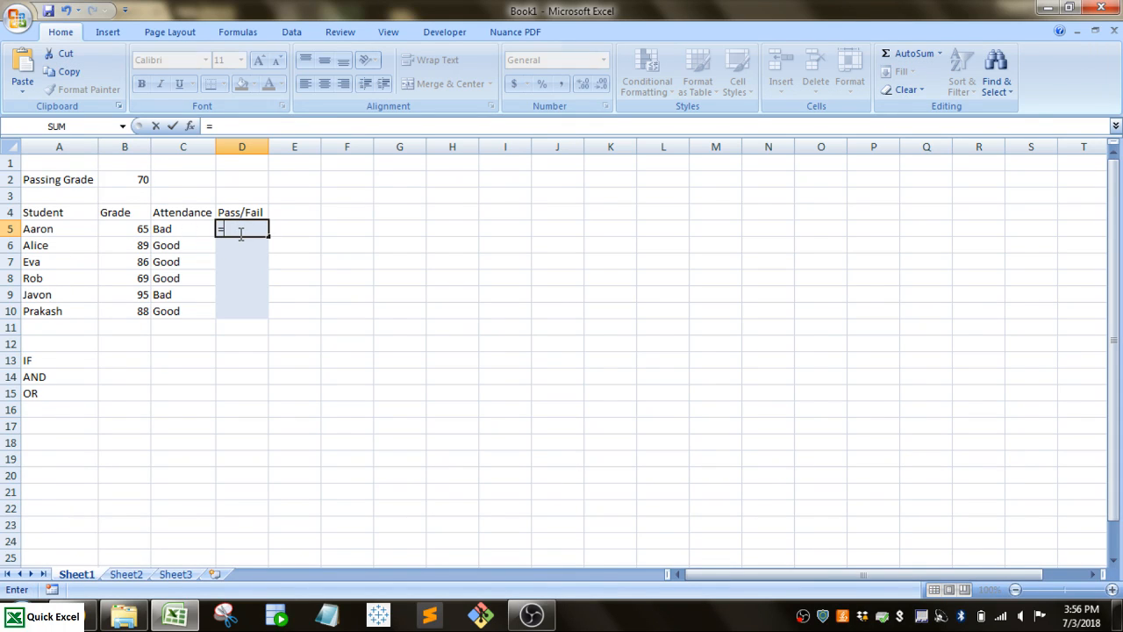
type("if(")
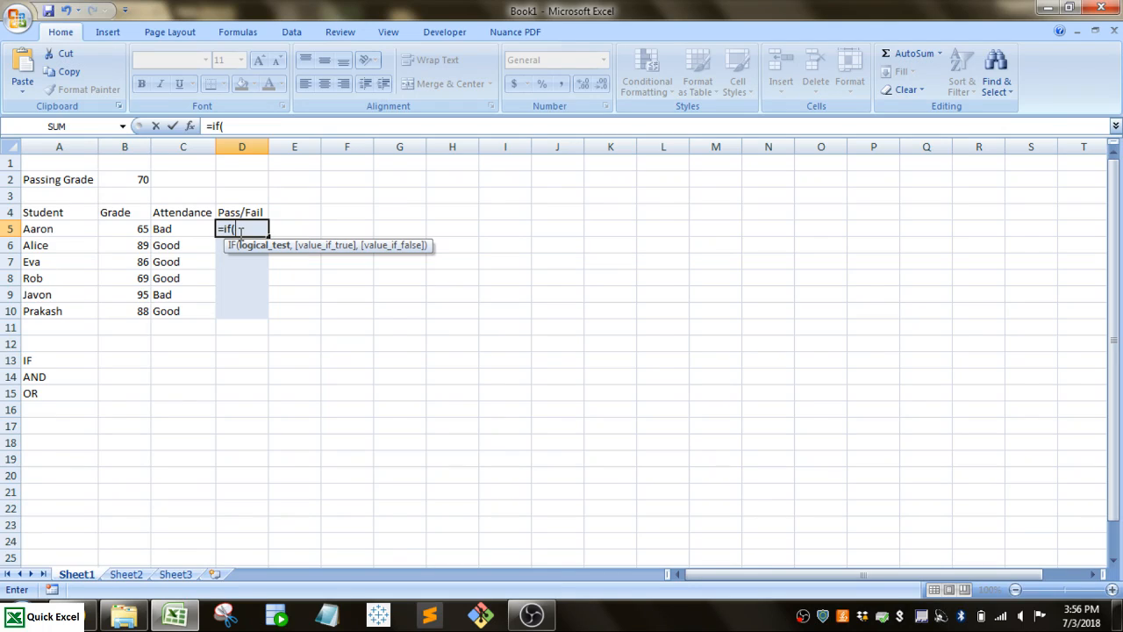
type("and")
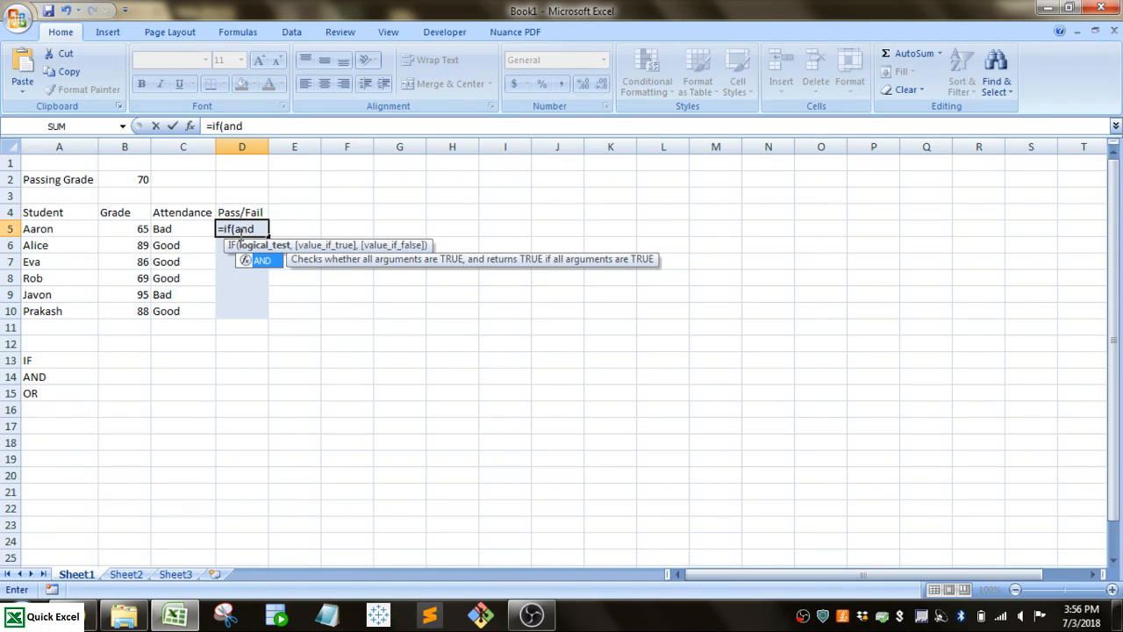
type("(")
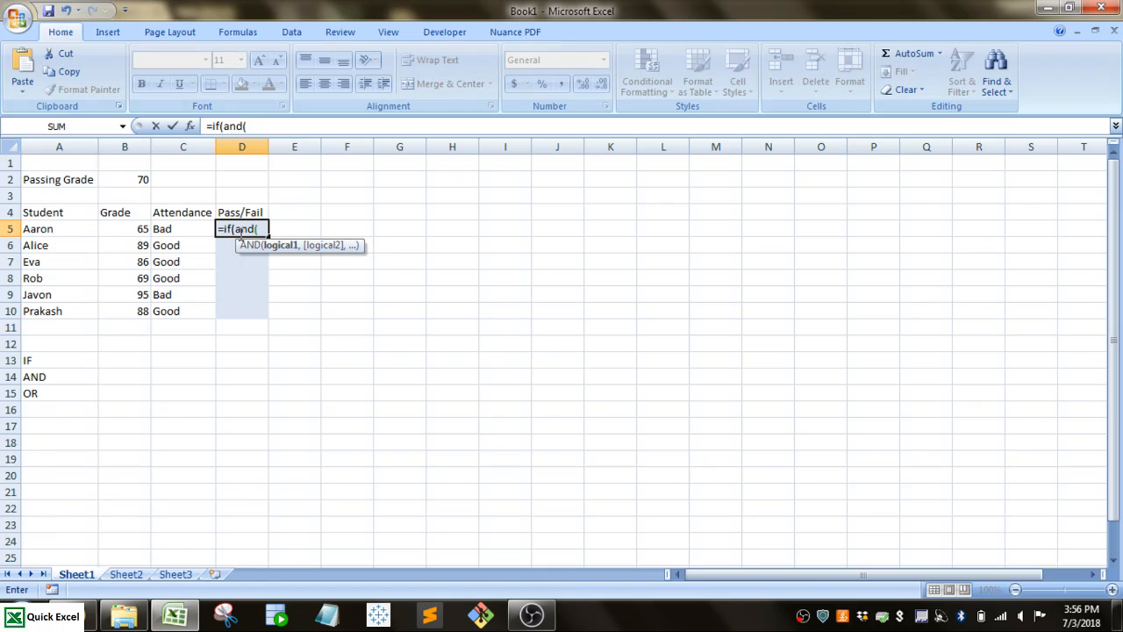
key("BackSpace")
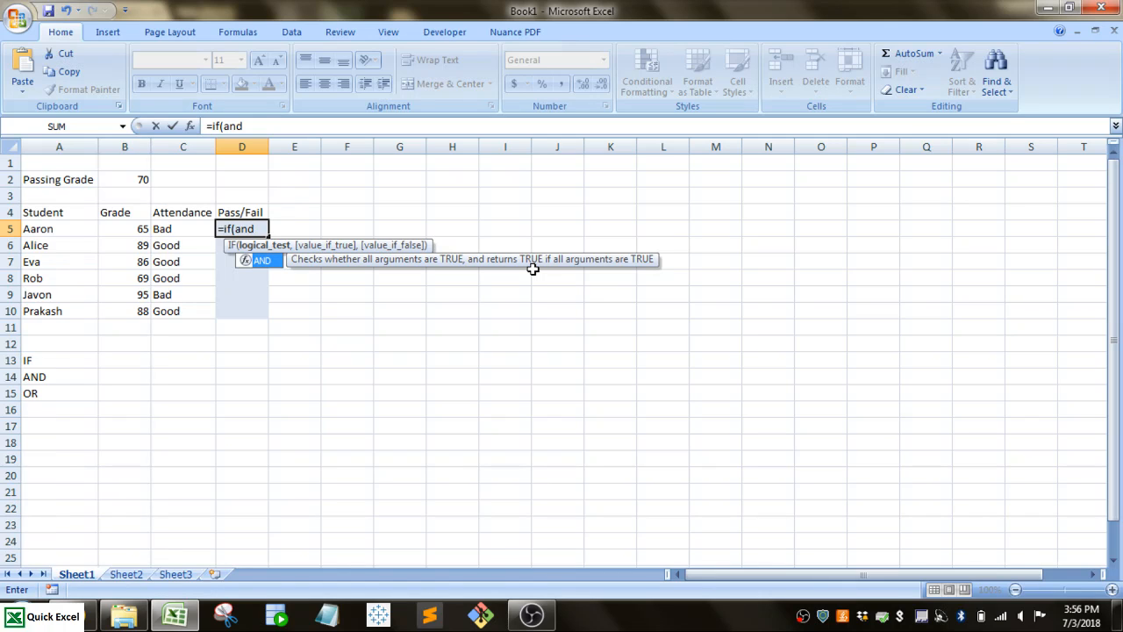
type("(")
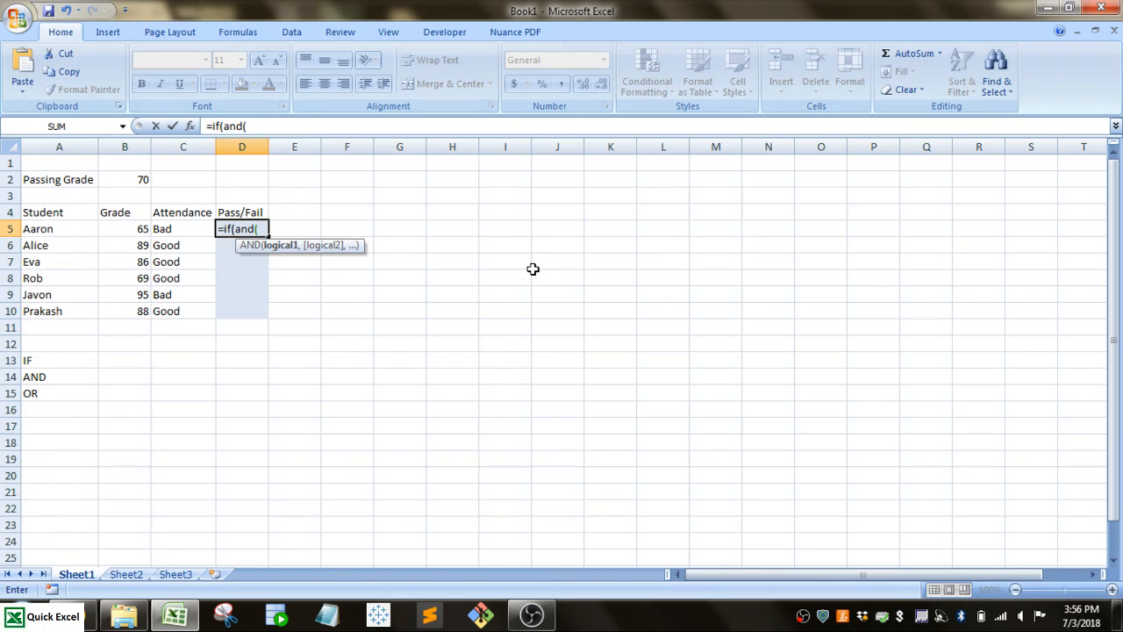
Add B5>=$B$2 as the first AND condition, with an absolute reference to the passing grade.
left_click(126, 228)
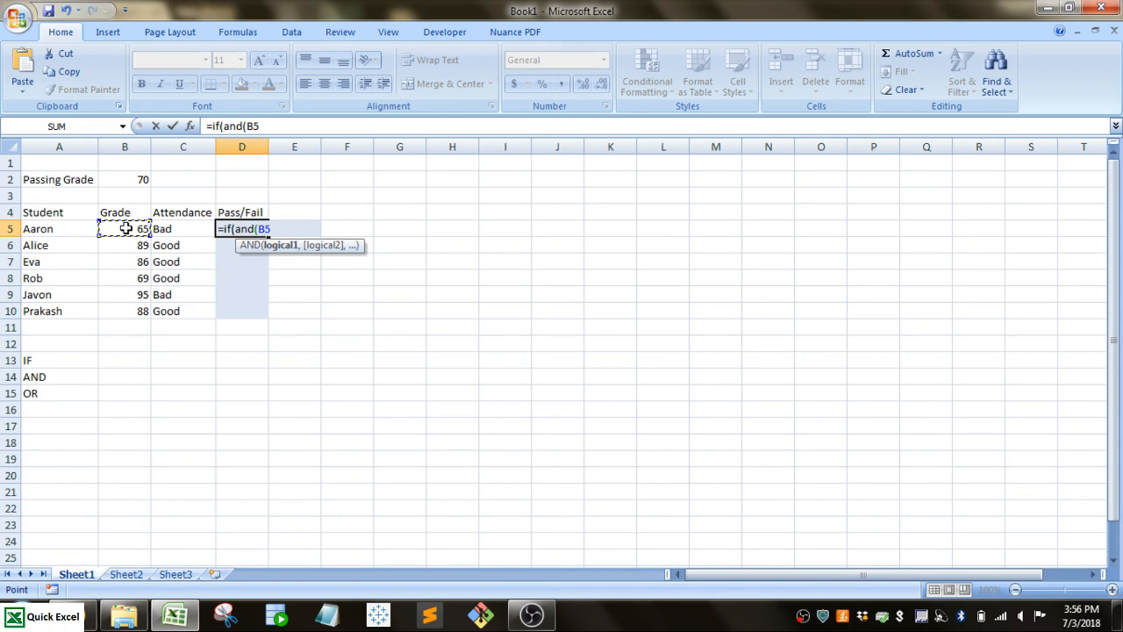
type(">=")
left_click(114, 179)
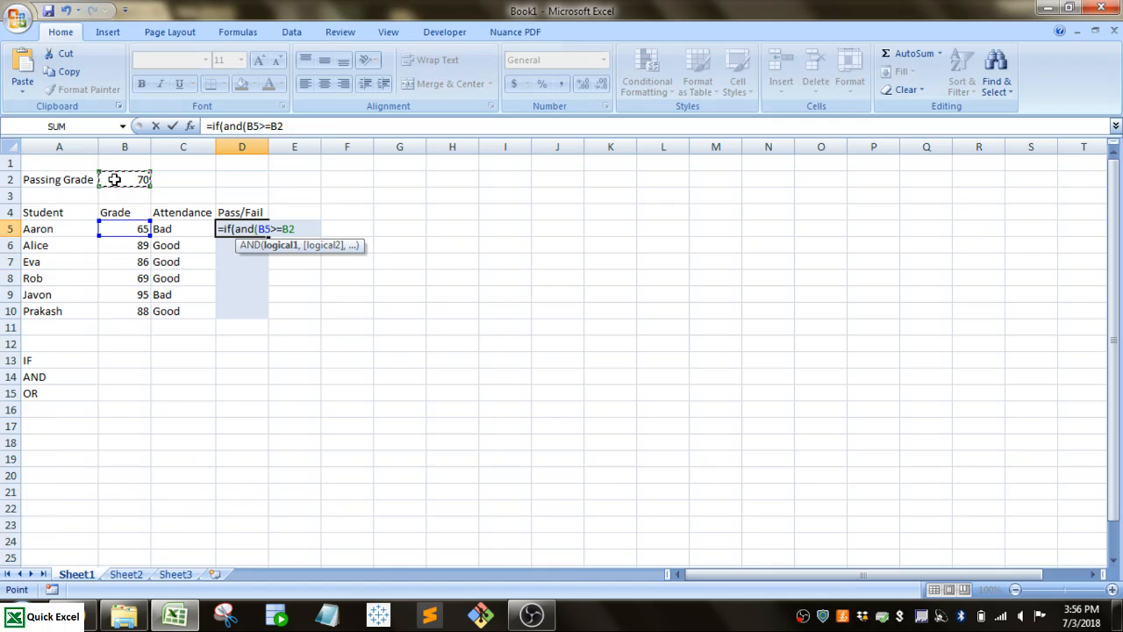
key("F4")
type(",")
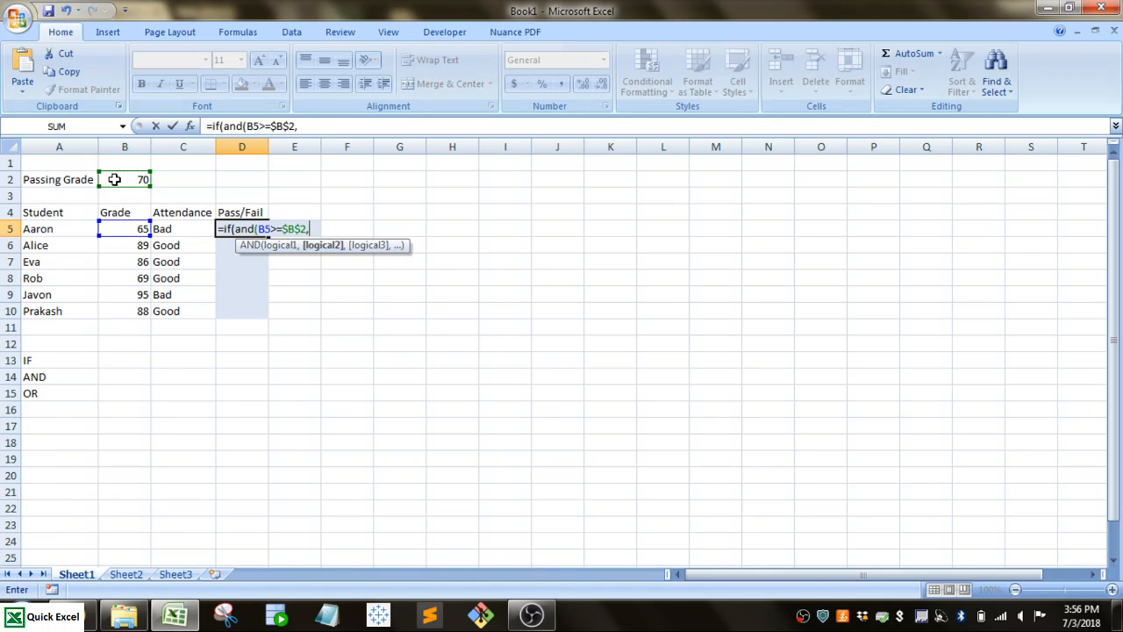
Add C5="Good" as the second AND condition and close the AND function.
left_click(172, 226)
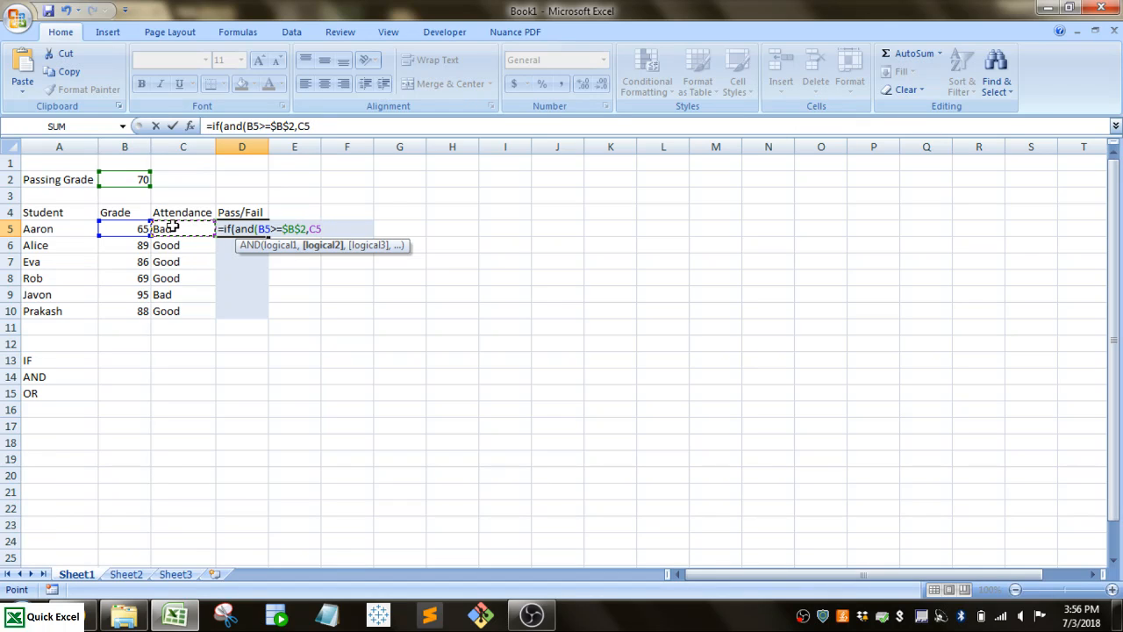
type("=\"Good\")")
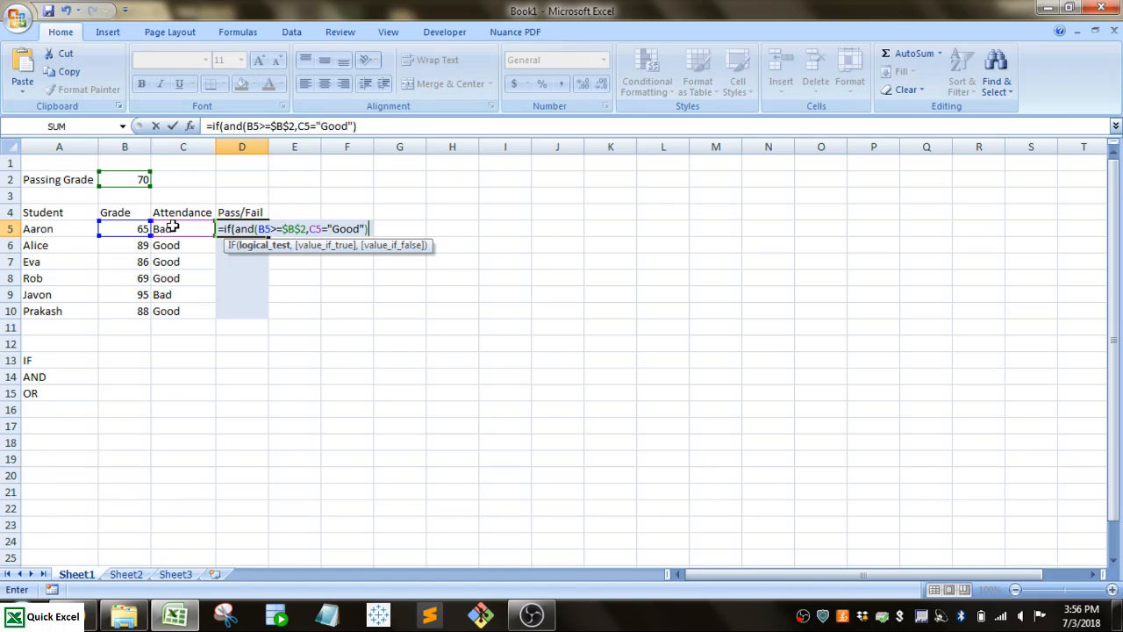
type(",")
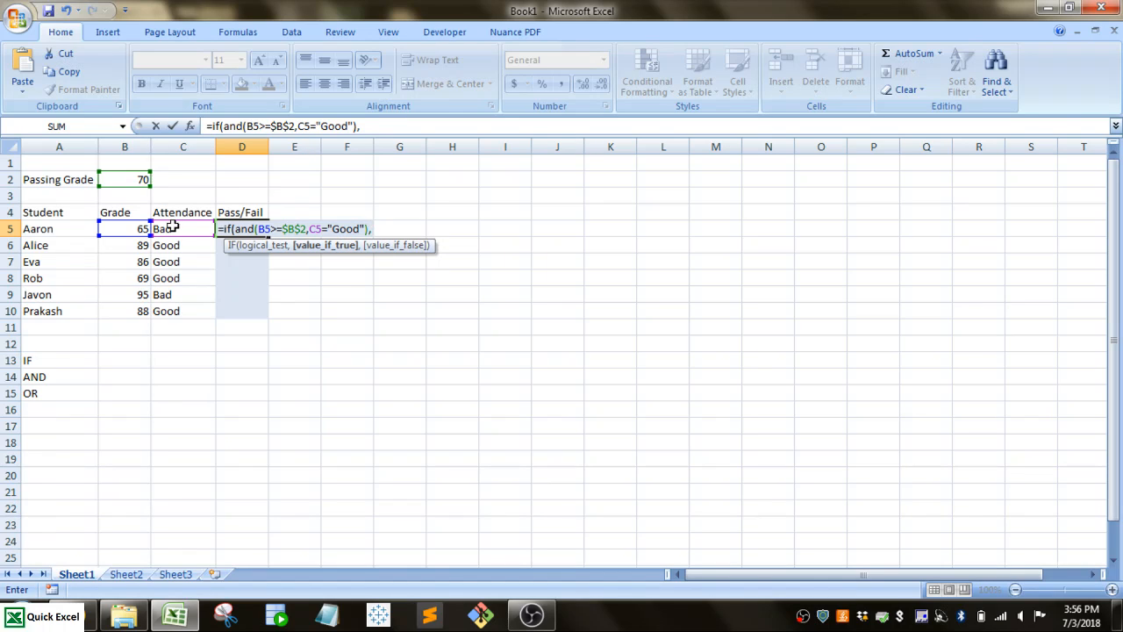
type("\"Pass\",")
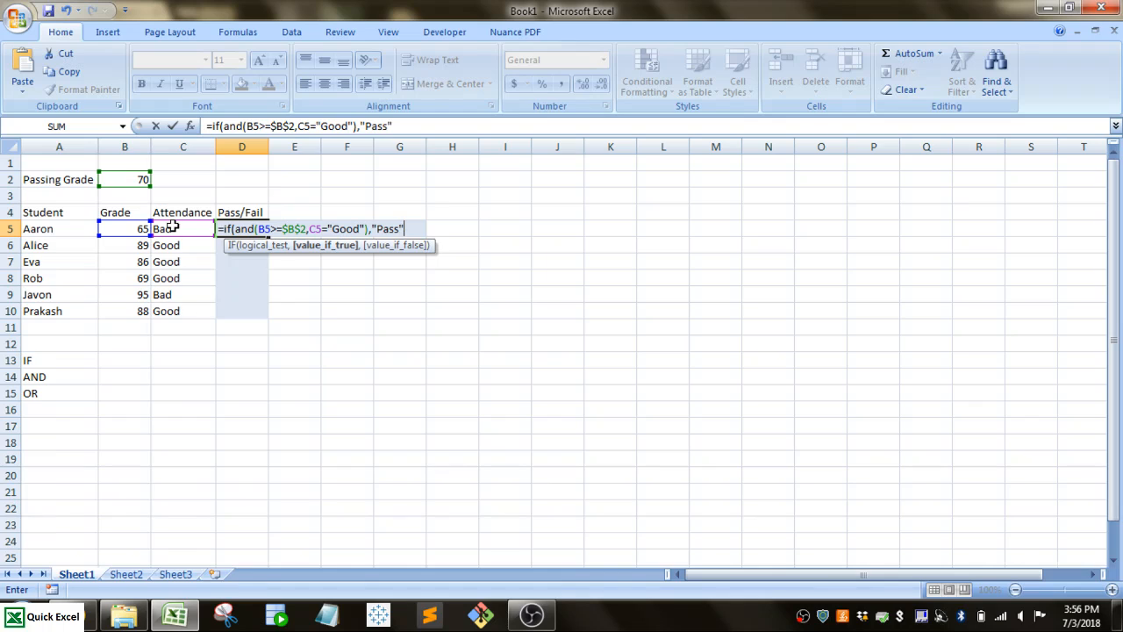
type("F")
Complete the IF-AND formula with "Pass" when true and "Fail" when false, and fill it down through D10.
key("BackSpace")
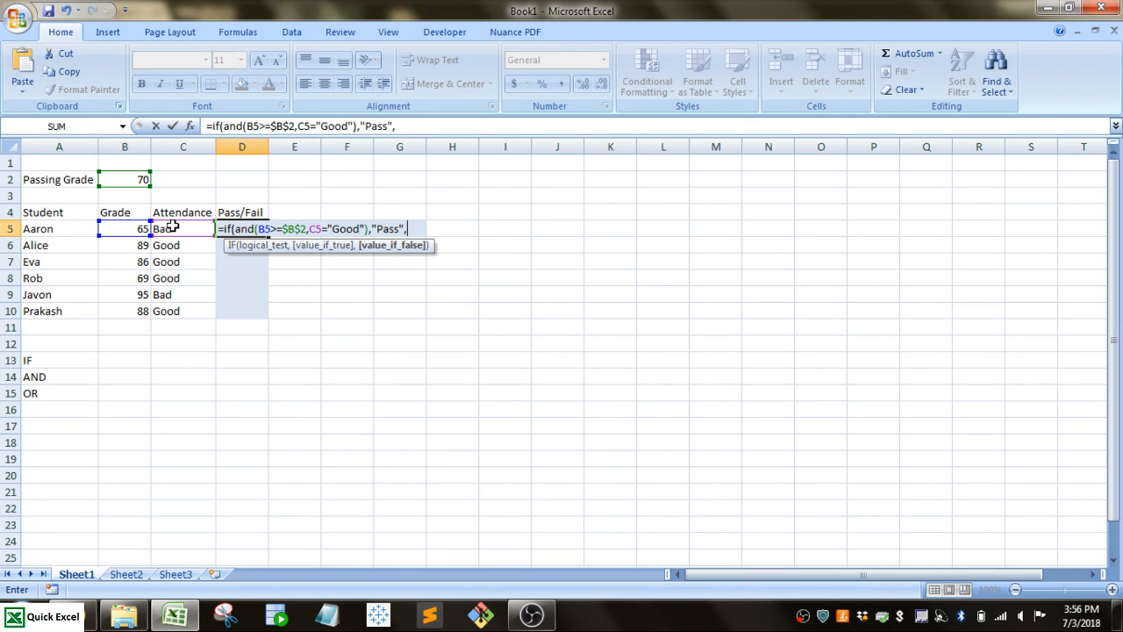
type("\"Fail\")")
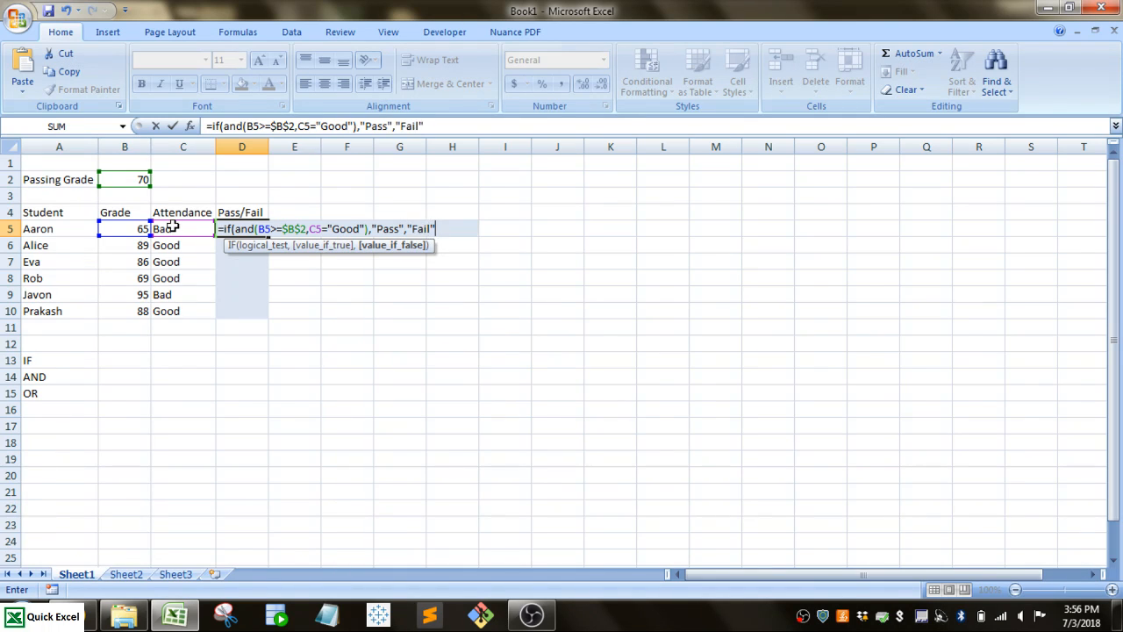
key("Return")
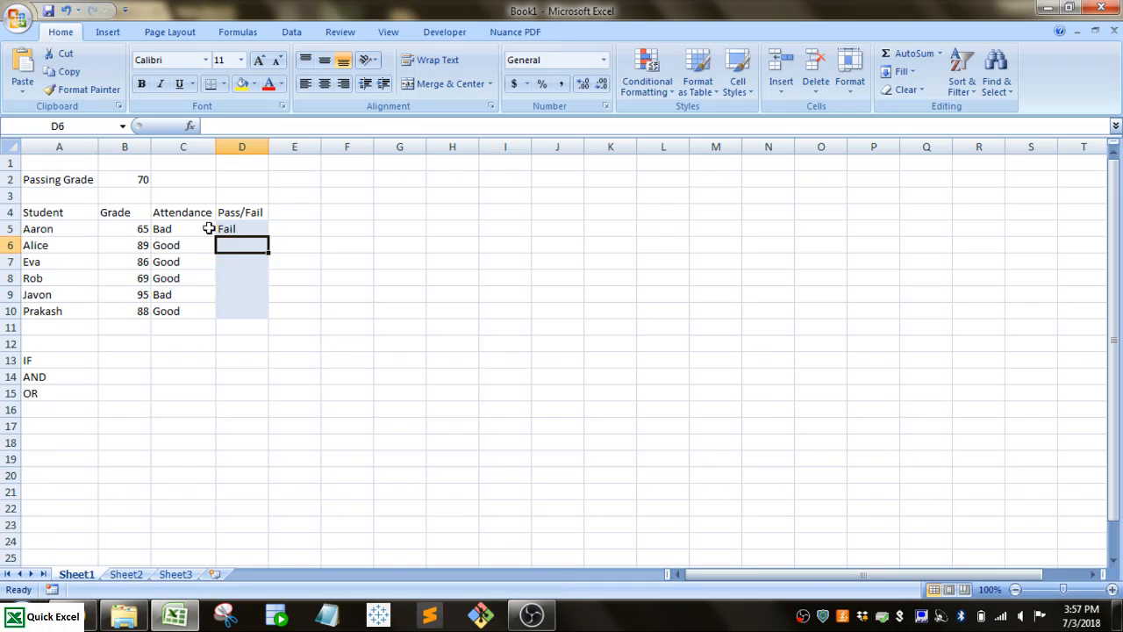
left_click(254, 229)
left_click_drag(268, 235, 264, 326)
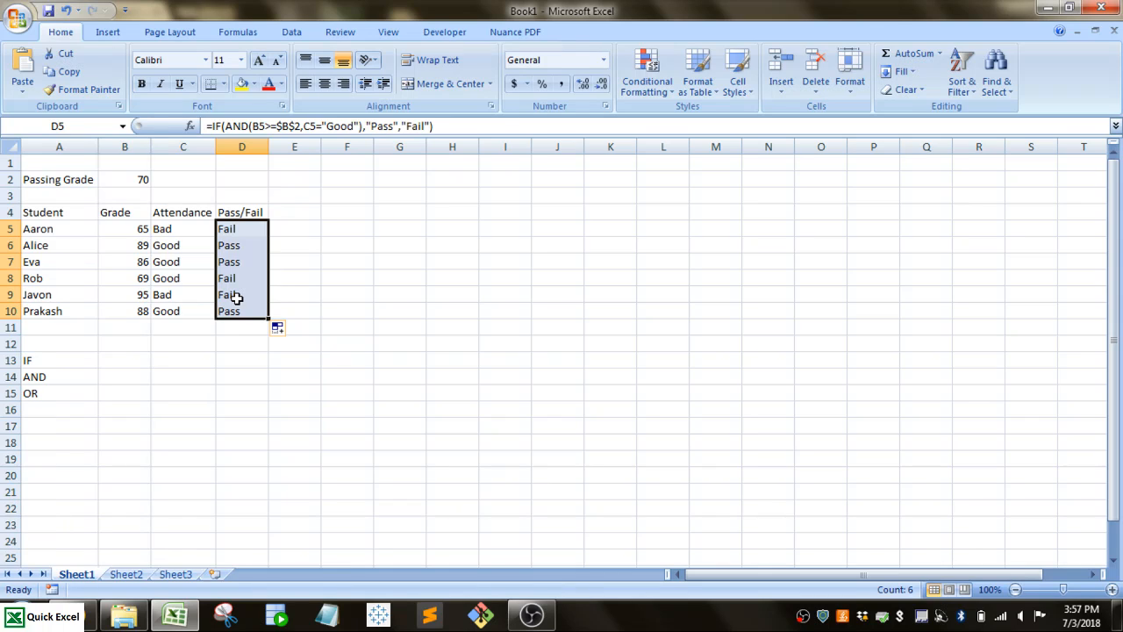
Clear the IF-AND formulas from D5:D10 and start an IF formula in D5 with a nested OR function.
key("Delete")
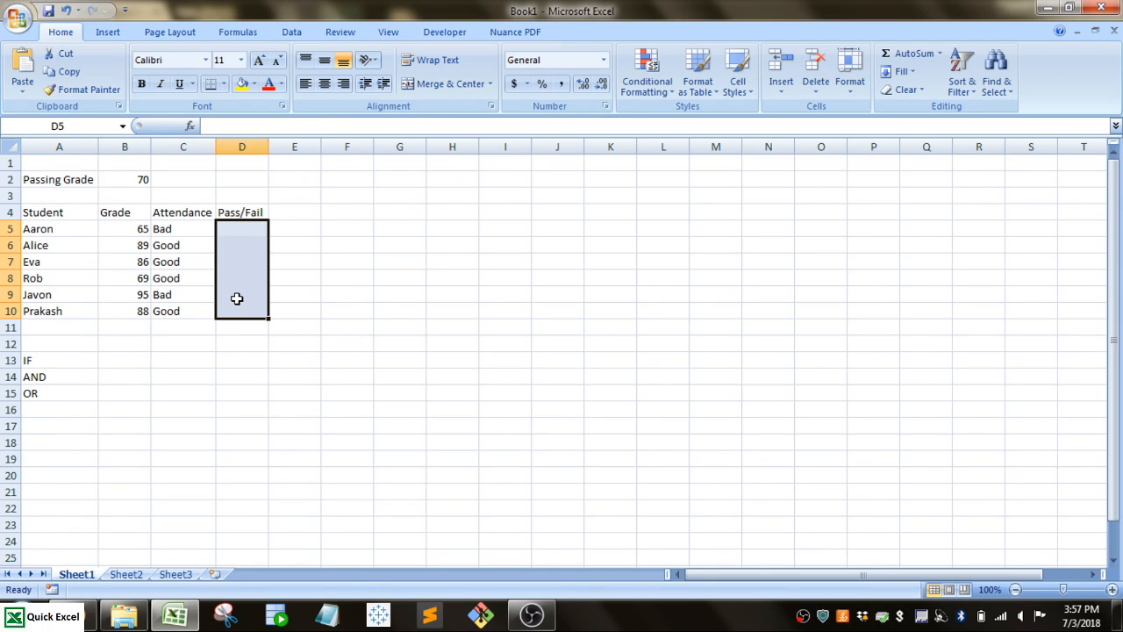
left_click(235, 230)
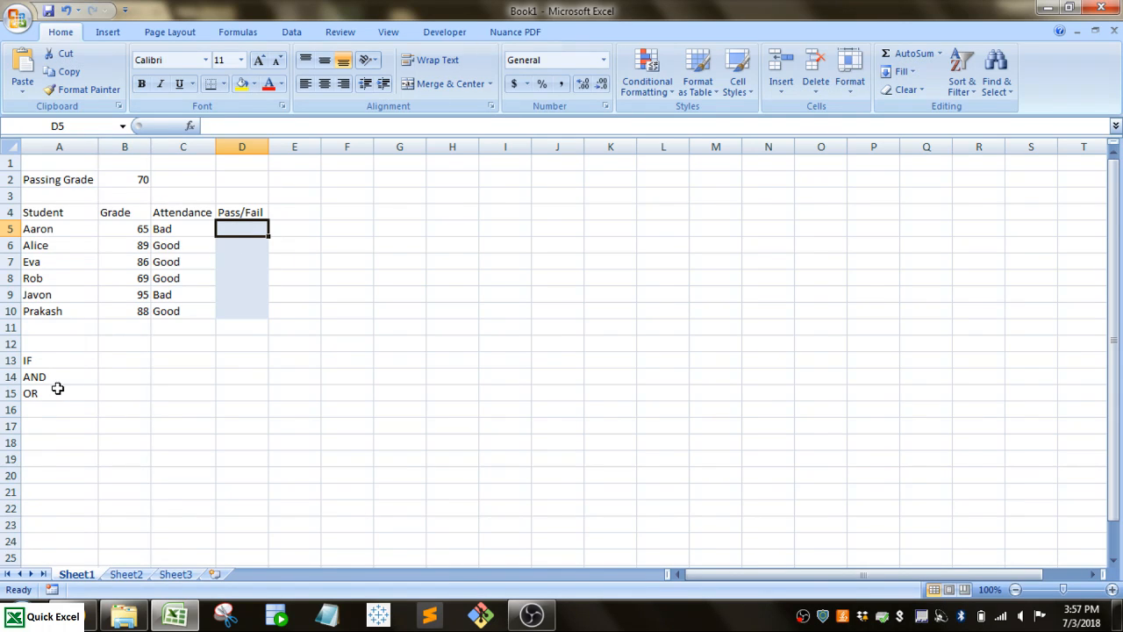
type("=if(or")
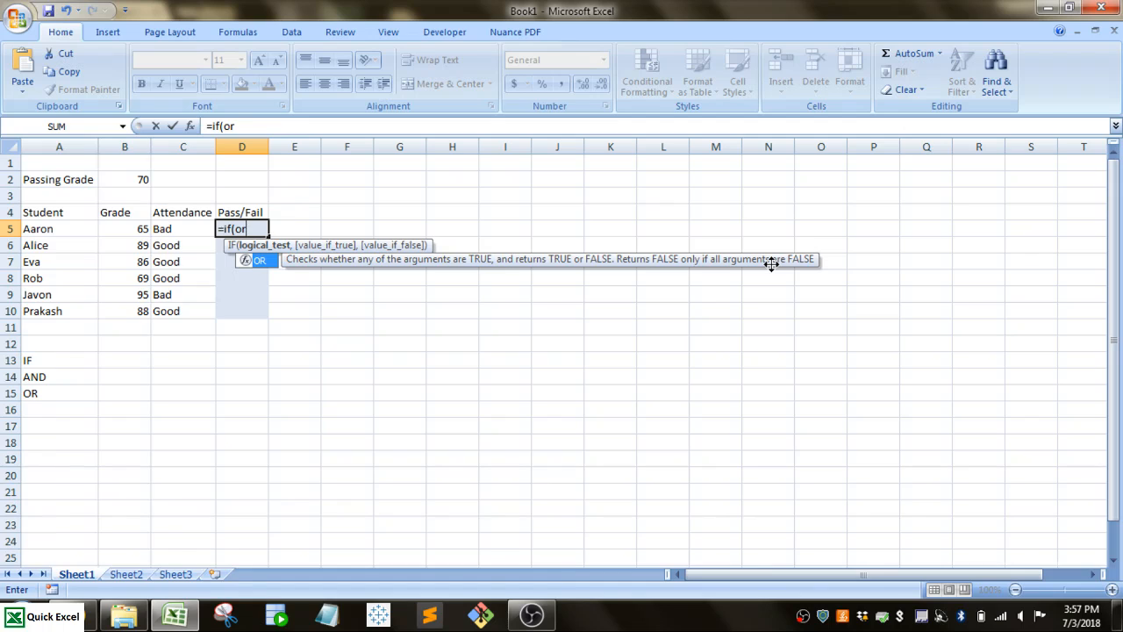
type("(")
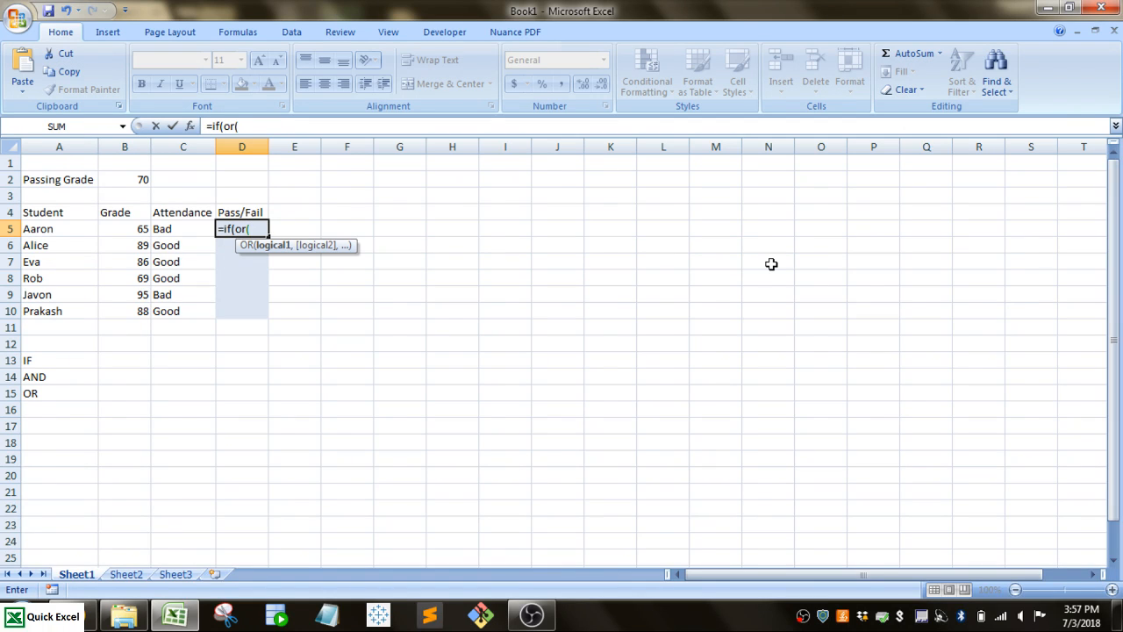
Add B5<=B2 as the first OR condition, comparing the student's grade with the passing grade.
left_click(138, 228)
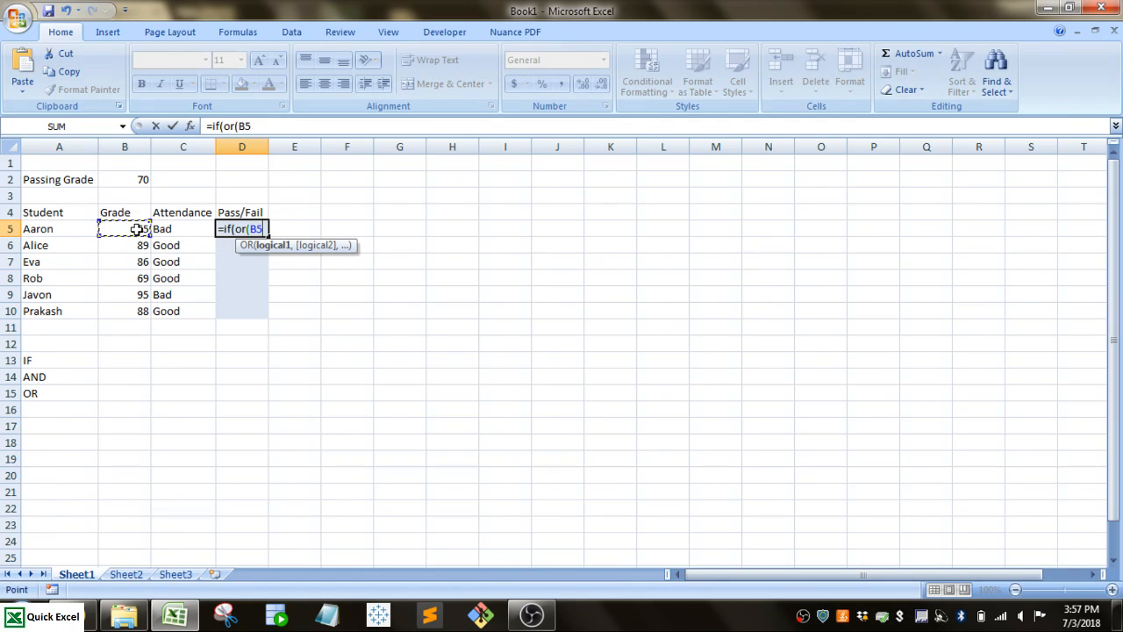
type("<=")
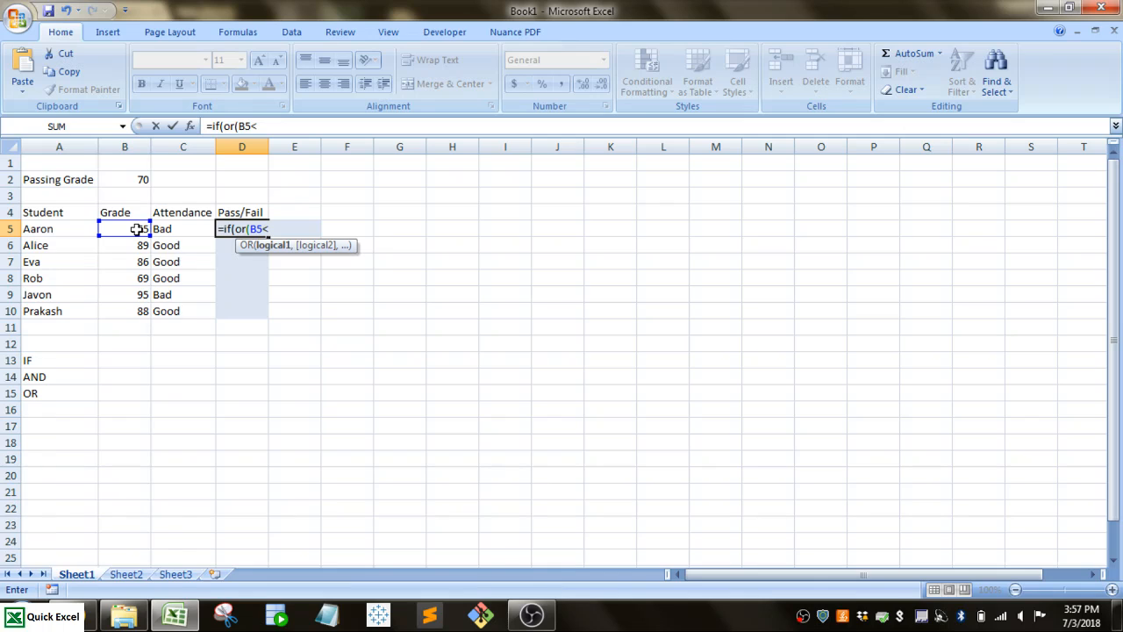
left_click(134, 180)
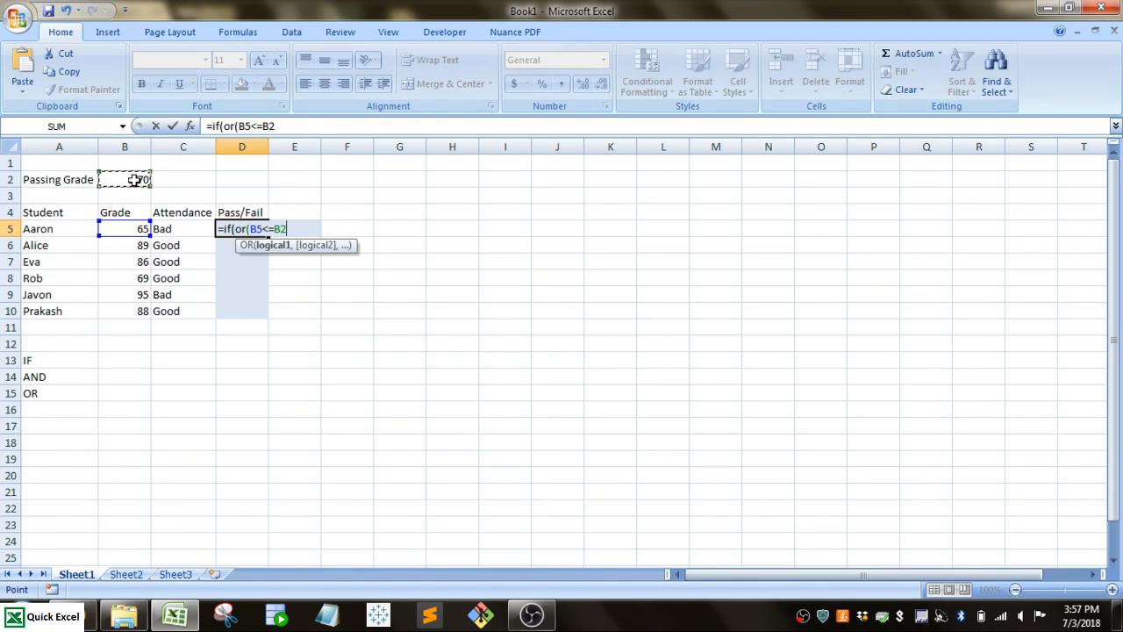
type(",")
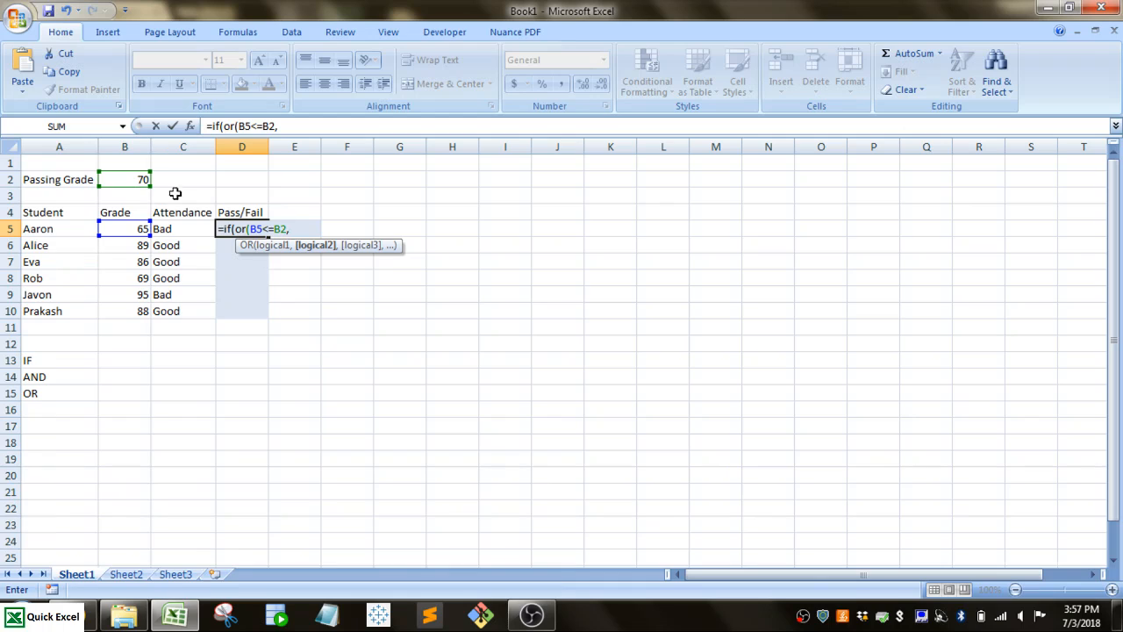
Add C5="Bad" as the second OR condition and close the OR function.
left_click(183, 226)
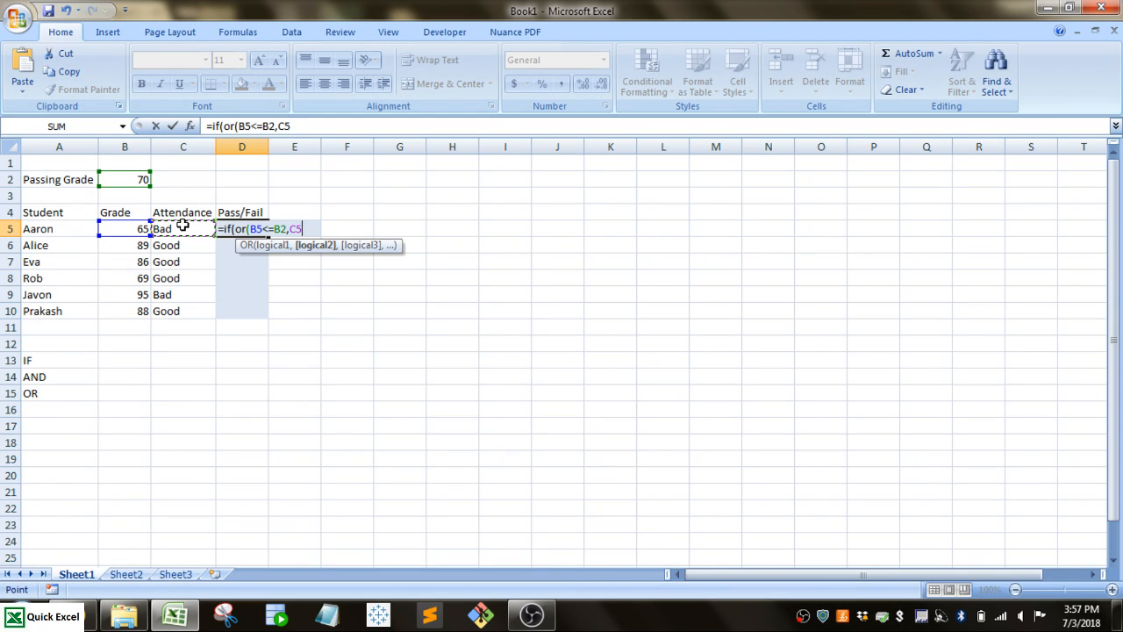
type("=\"Bad\"")
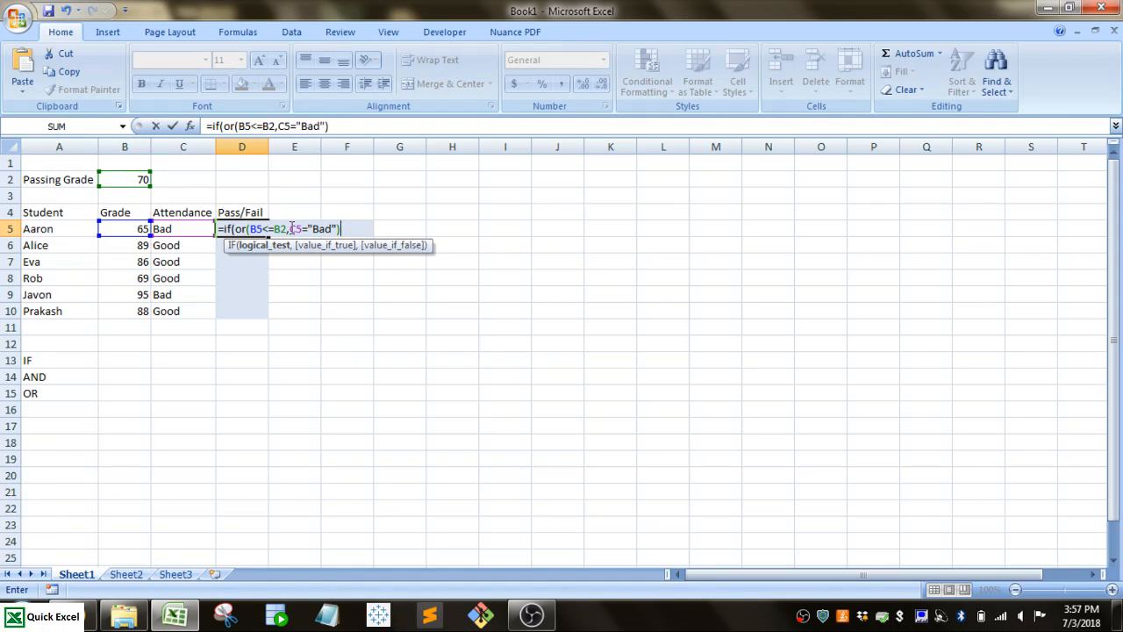
type("),")
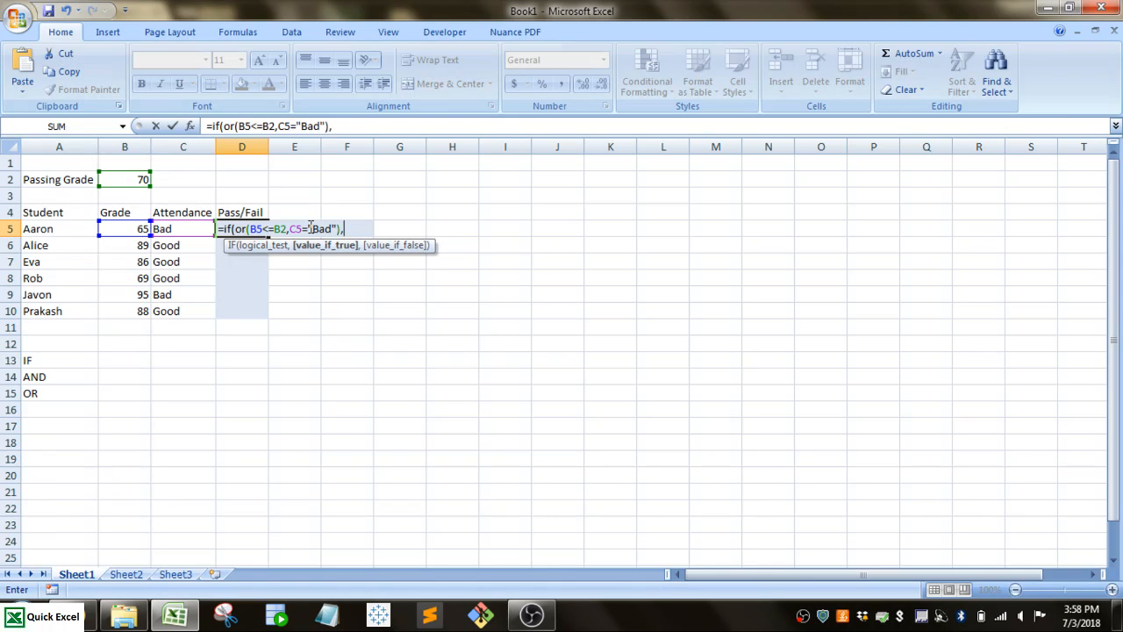
type("\"Fail\",\"Pa")
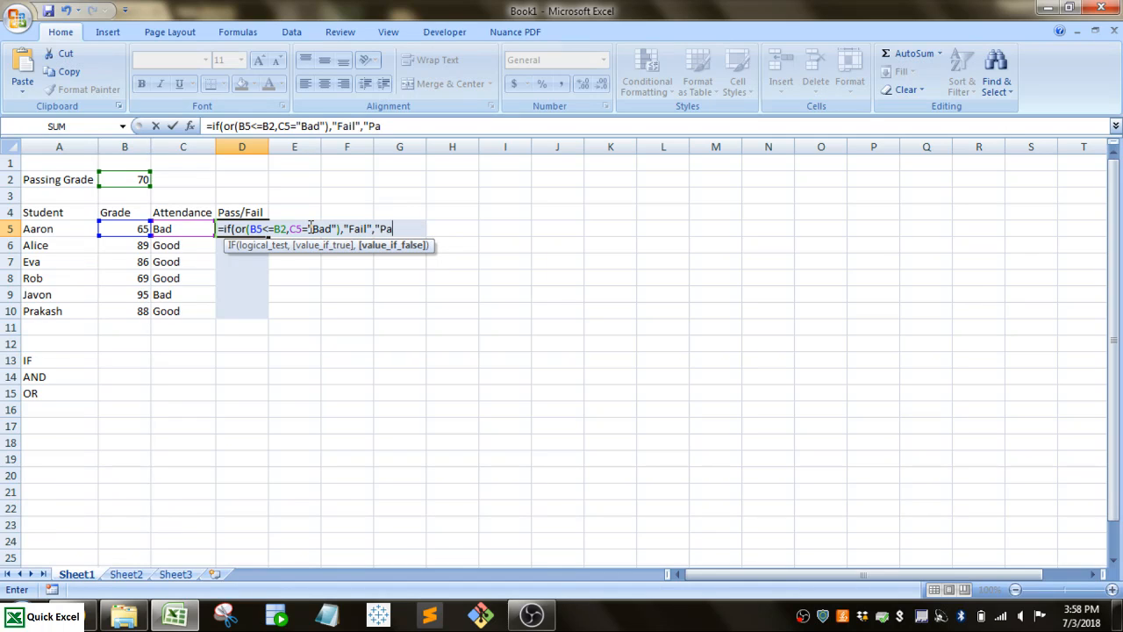
type("ss\")")
Complete the IF-OR formula with "Fail" when true and "Pass" when false, and fill it down through D10.
key("Return")
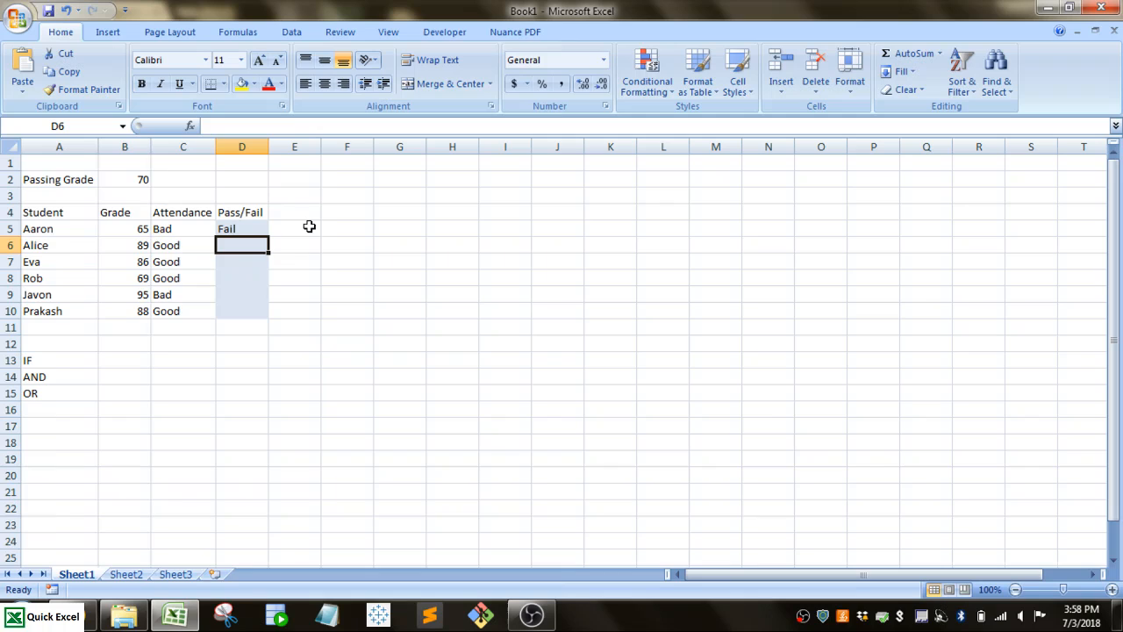
left_click(251, 227)
left_click_drag(268, 237, 263, 314)
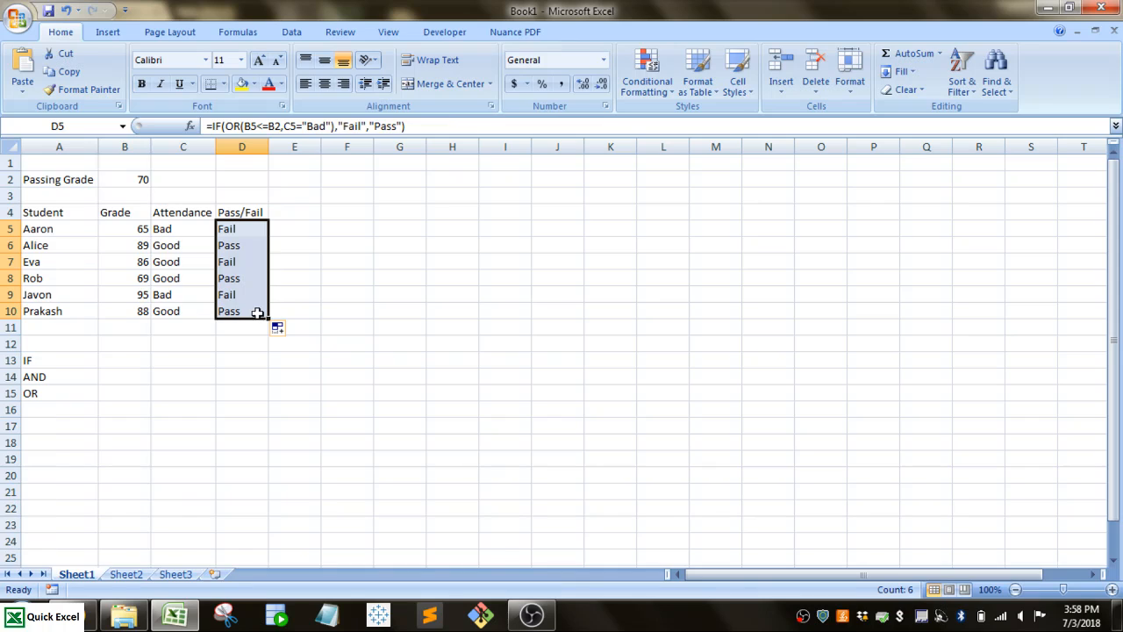
Examine which cells the formulas in D5 and D6 refer to, leaving both formulas unedited.
left_click(235, 227)
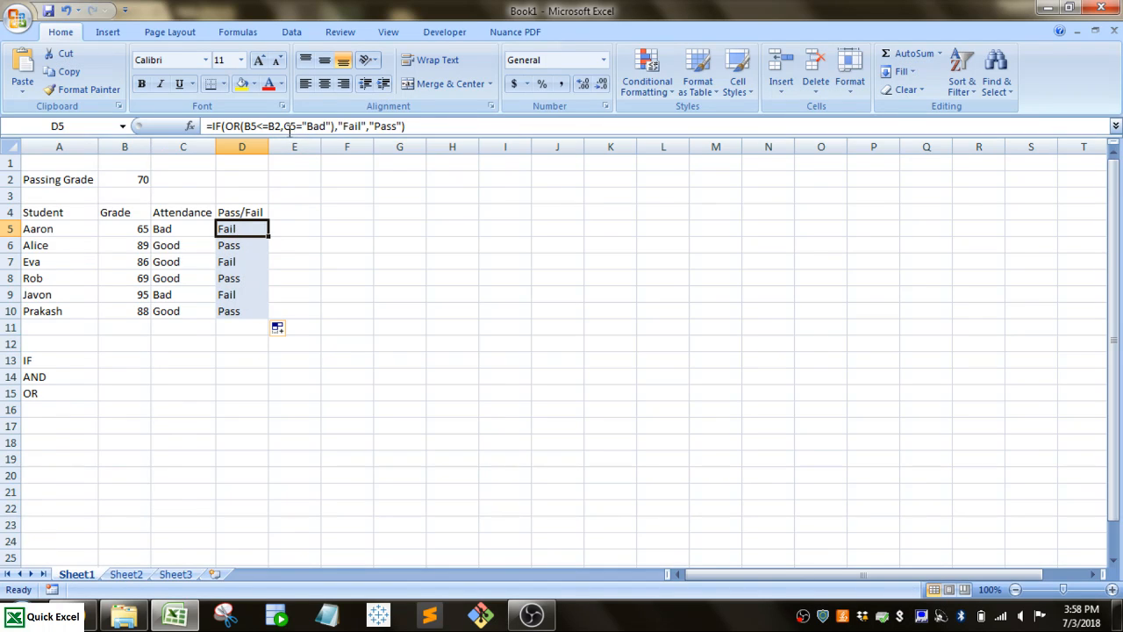
double_click(239, 227)
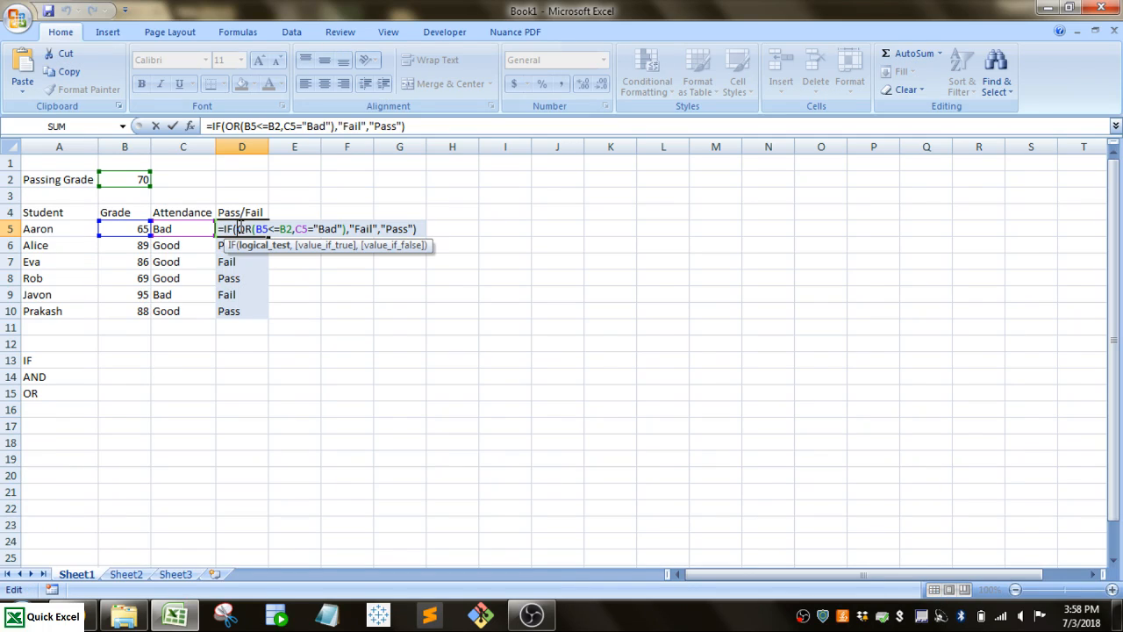
key("Return")
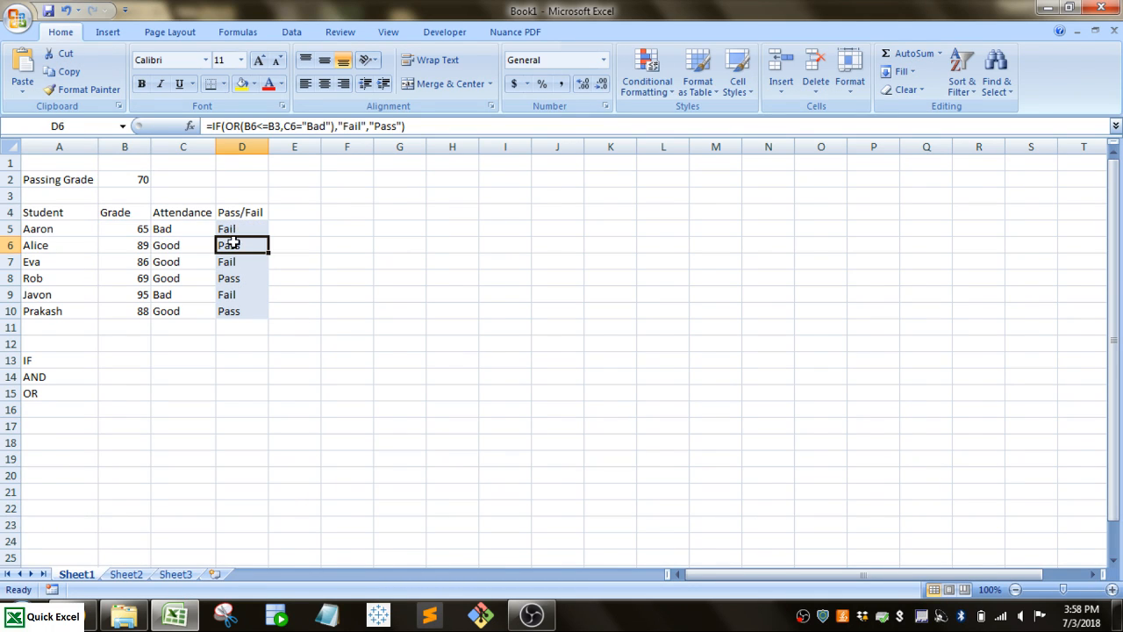
double_click(233, 246)
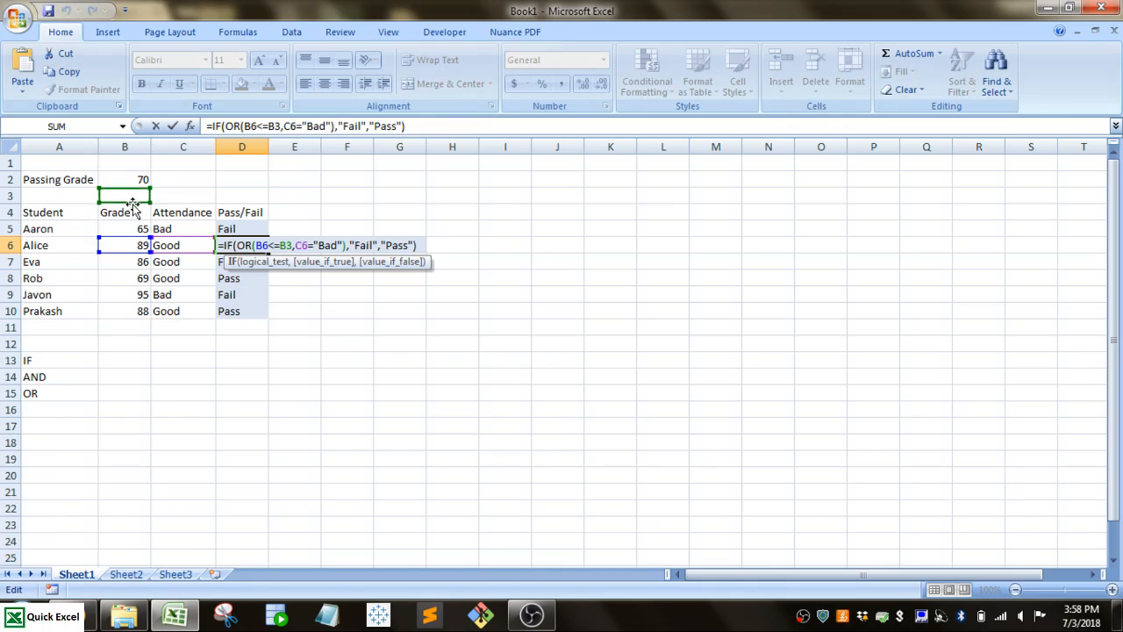
key("Return")
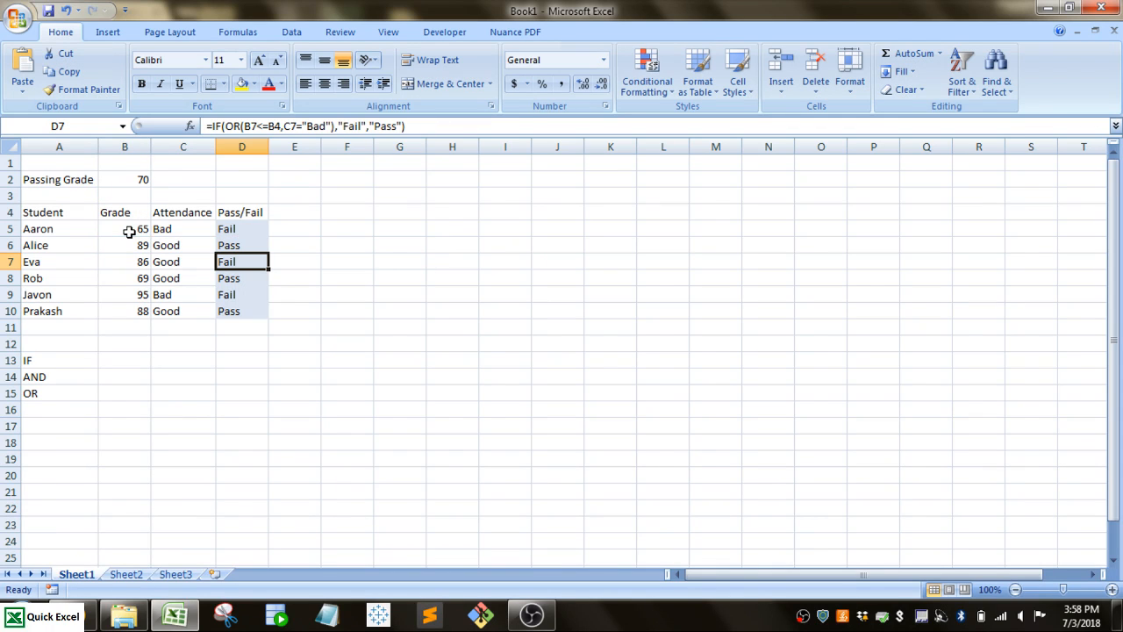
Make the passing grade reference in D5's formula absolute as $B$2, and refill the formula down through D10.
left_click(257, 230)
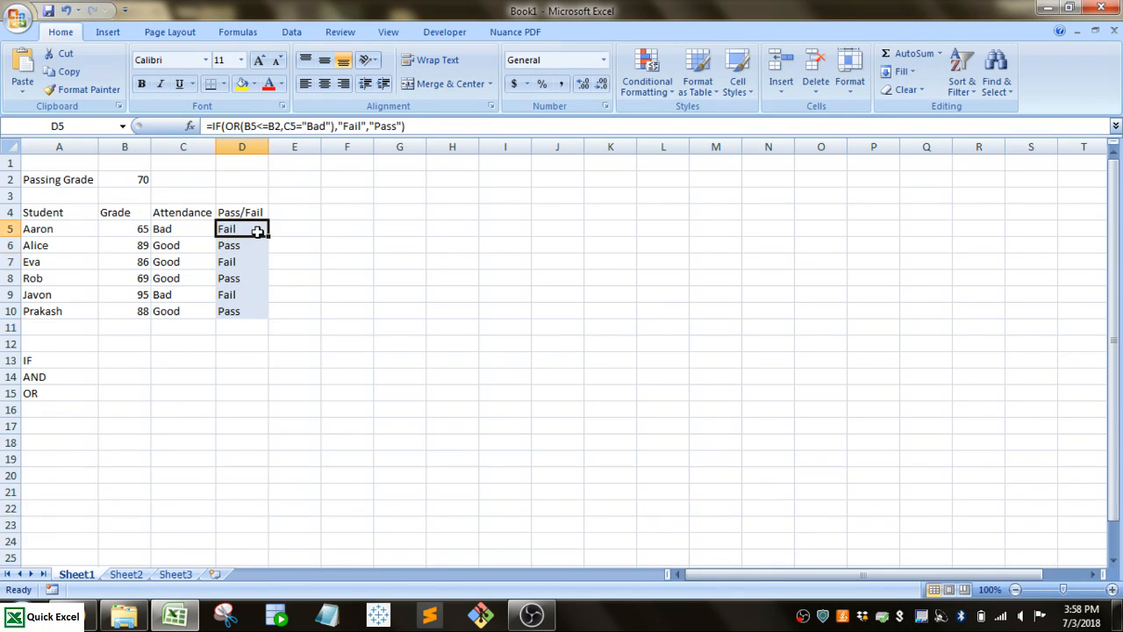
left_click(275, 125)
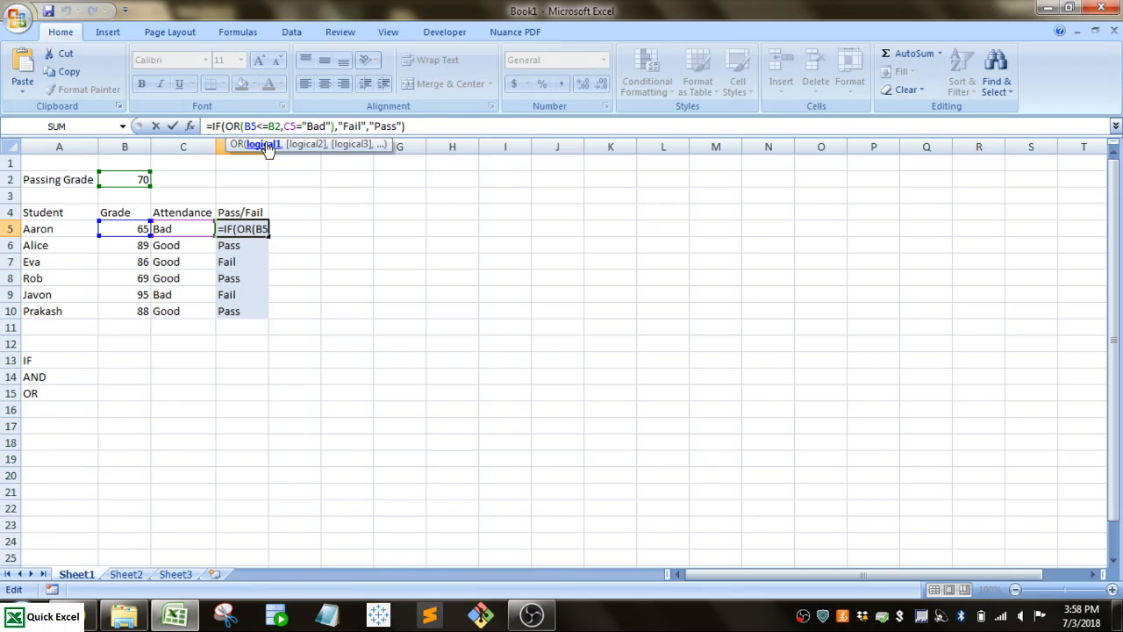
key("F4")
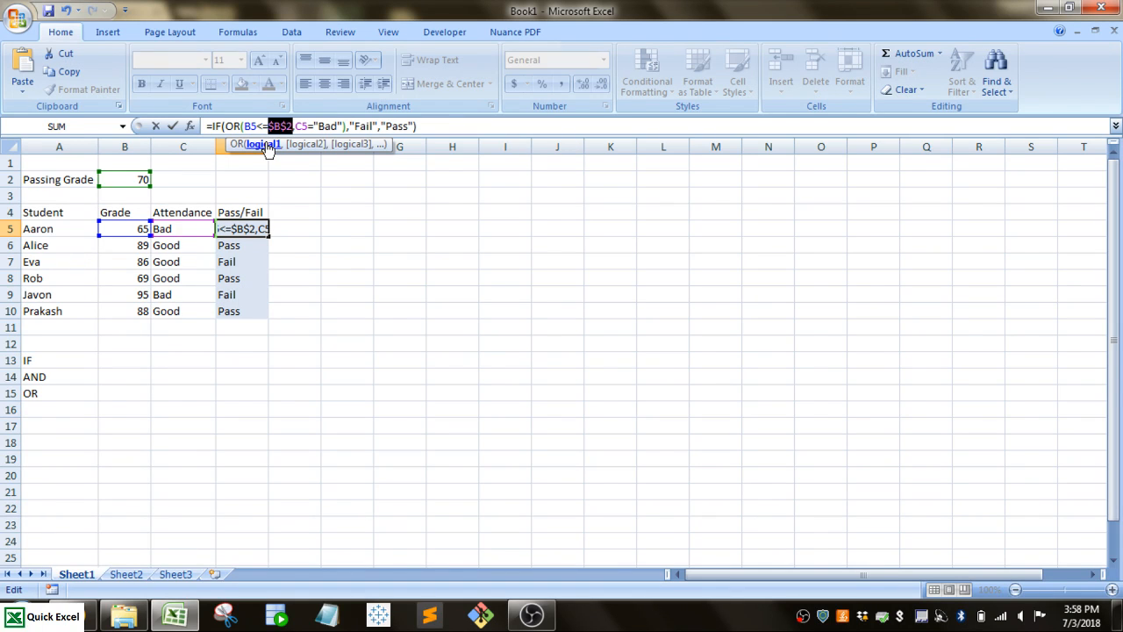
key("Return")
left_click(242, 226)
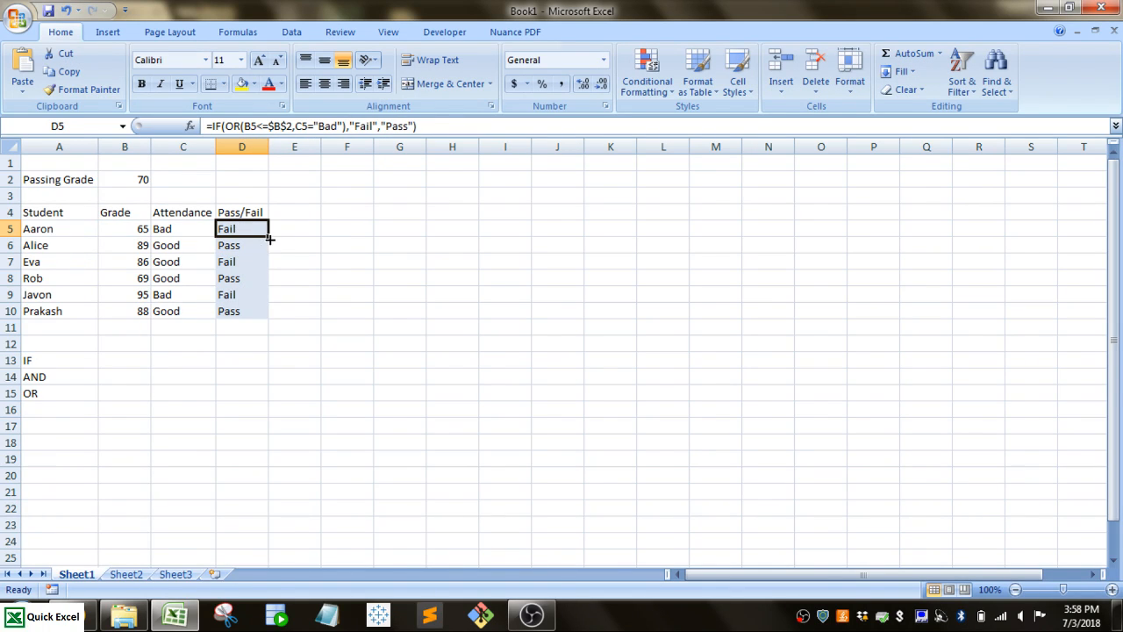
left_click_drag(270, 239, 256, 312)
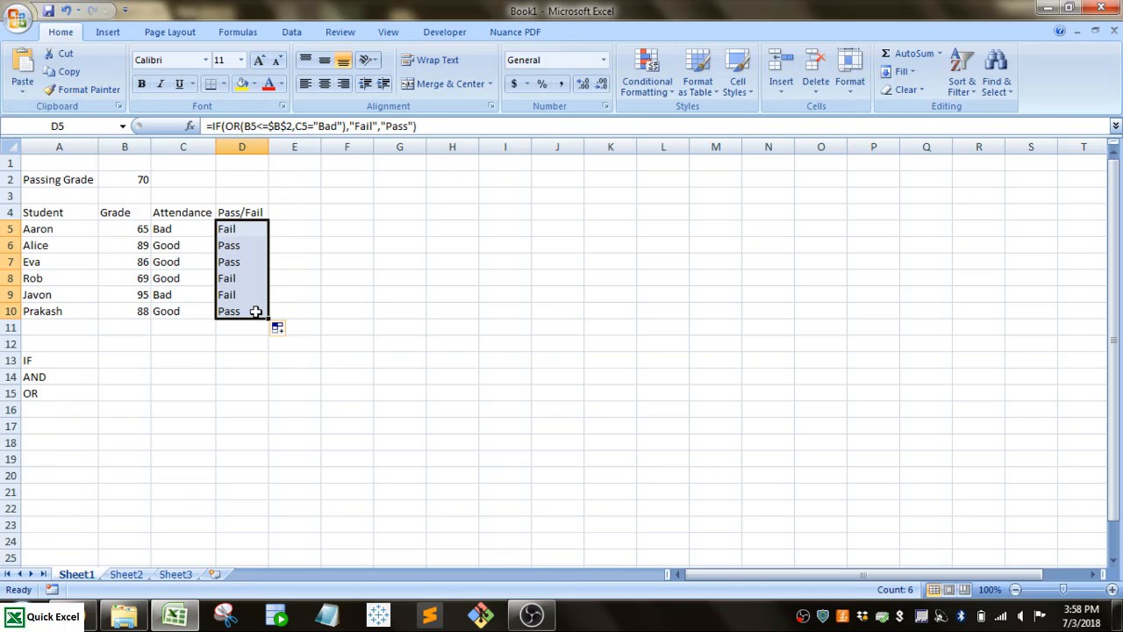
left_click(252, 256)
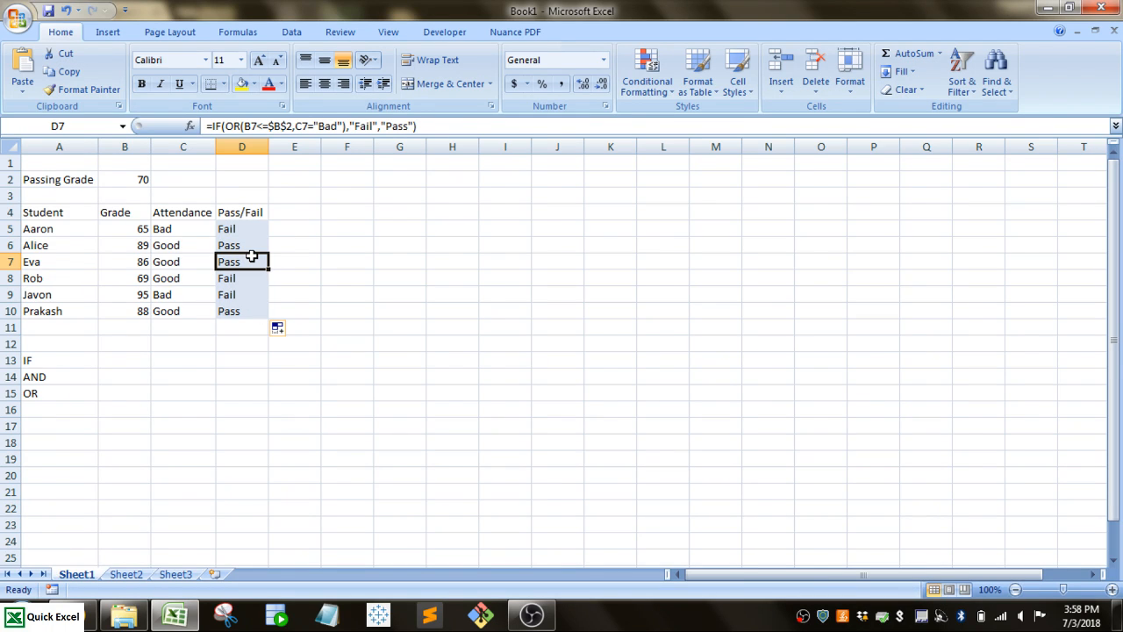